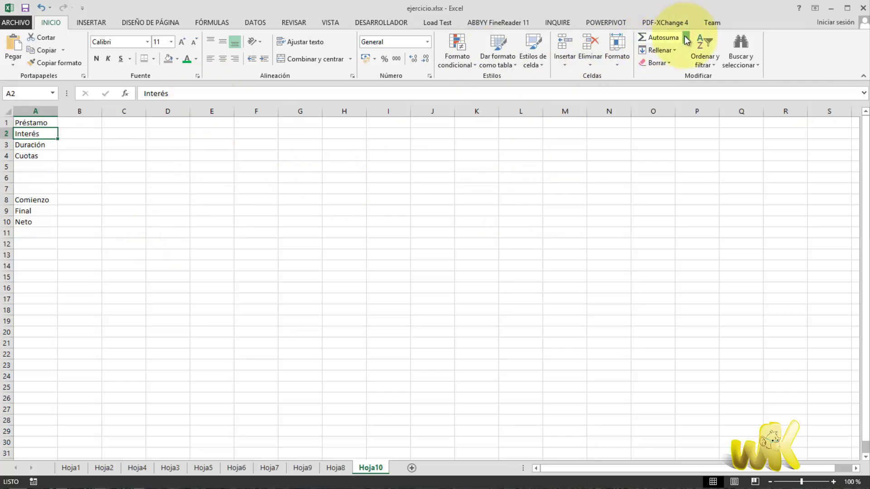
- Examine the recently used functions offered in the Insertar función dialog without inserting any of them
click(685, 38)
click(666, 119)
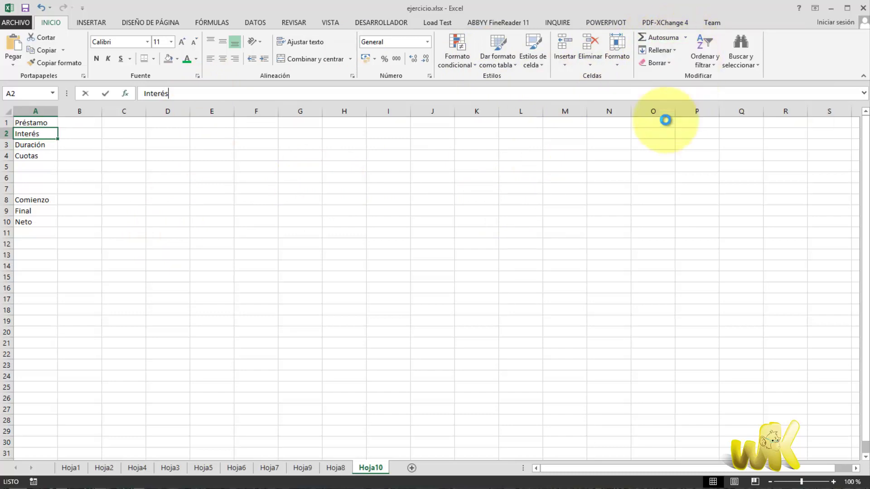
drag(597, 180, 452, 161)
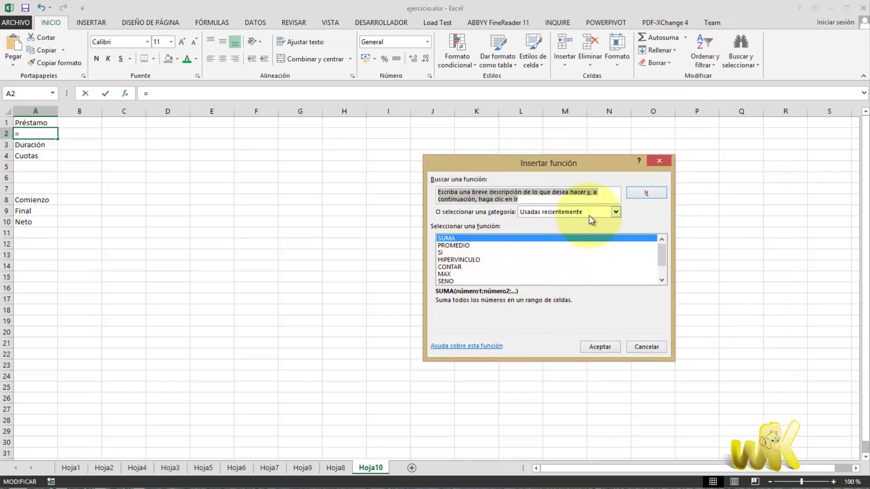
click(647, 347)
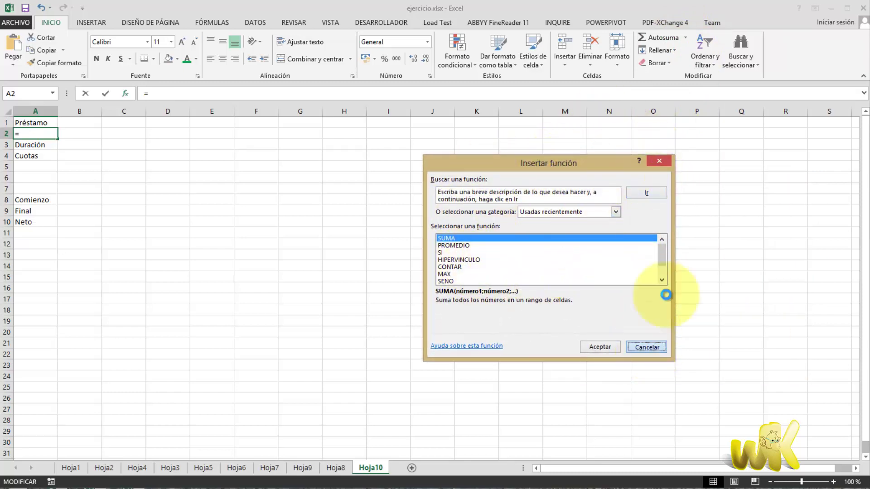
click(686, 39)
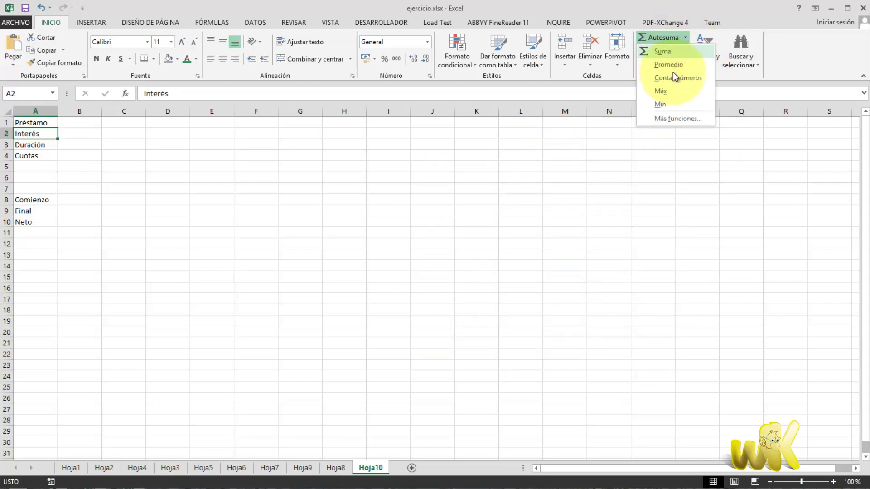
click(670, 118)
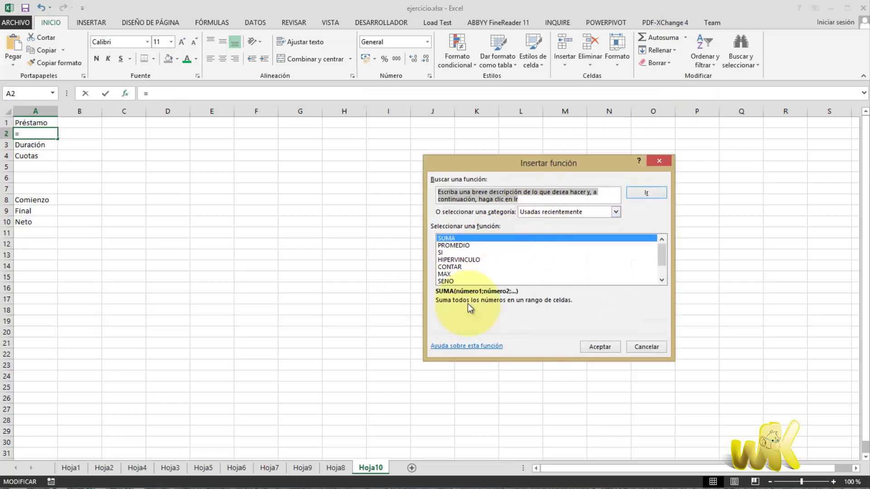
scroll(544, 270, down, 1)
scroll(543, 270, up, 1)
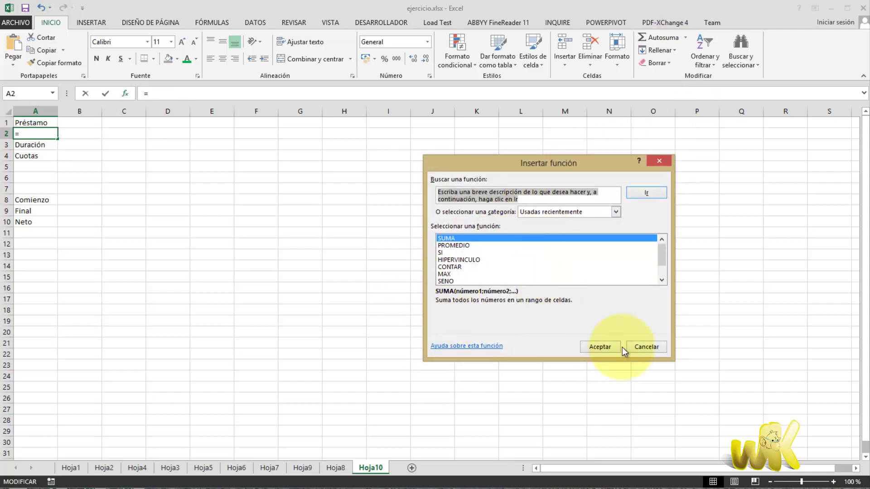
click(647, 347)
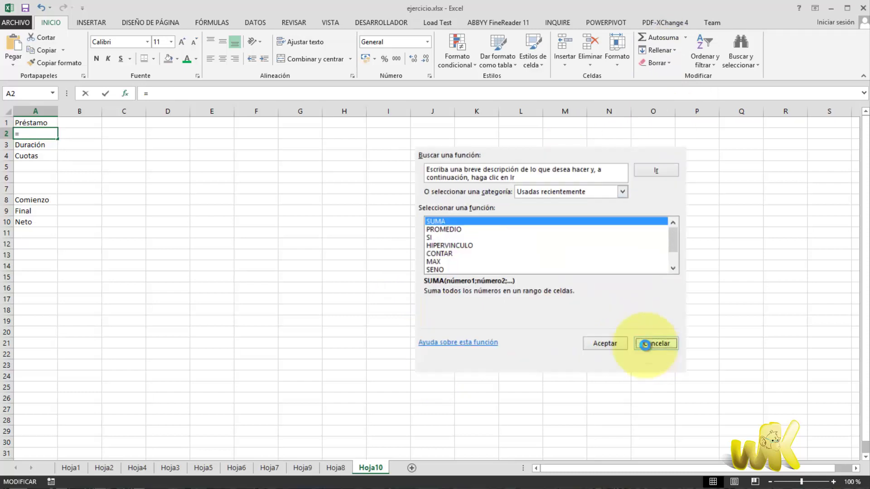
click(128, 96)
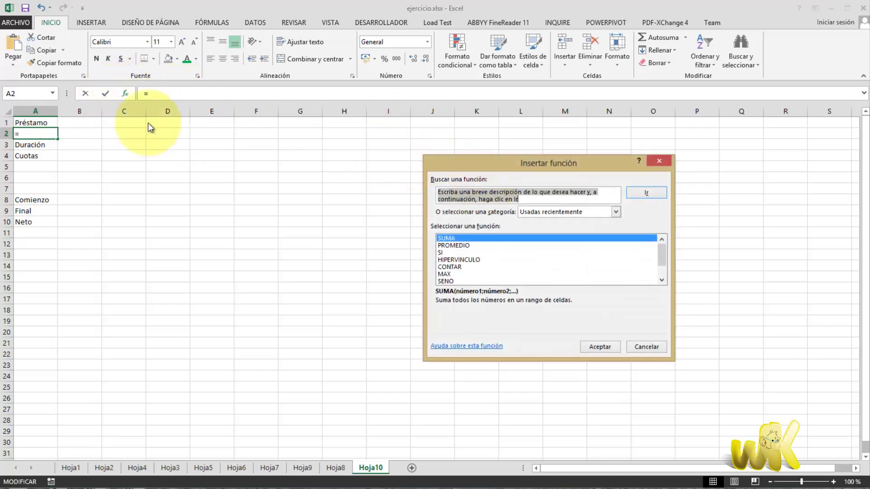
scroll(546, 265, down, 1)
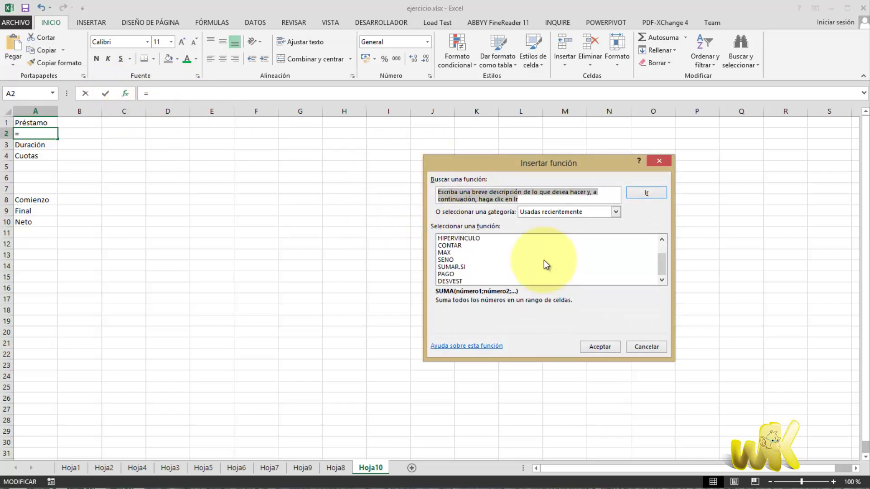
scroll(545, 263, up, 1)
click(641, 346)
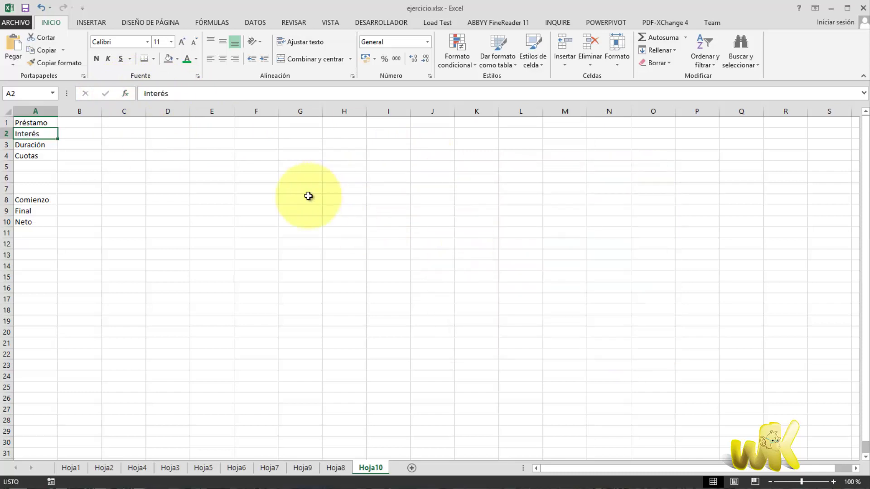
click(308, 195)
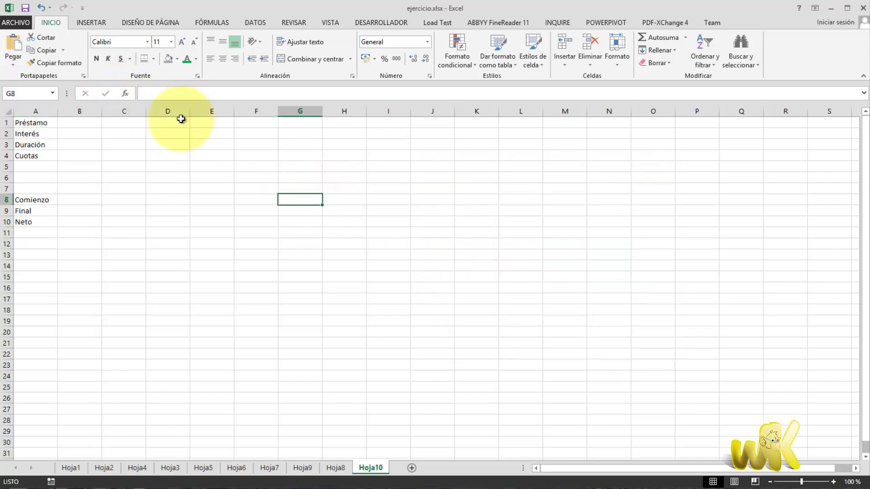
- Review the function library's Autosuma, Recientes, Financieras and Lógicas lists, including the description of INT.EFECTIVO
click(213, 23)
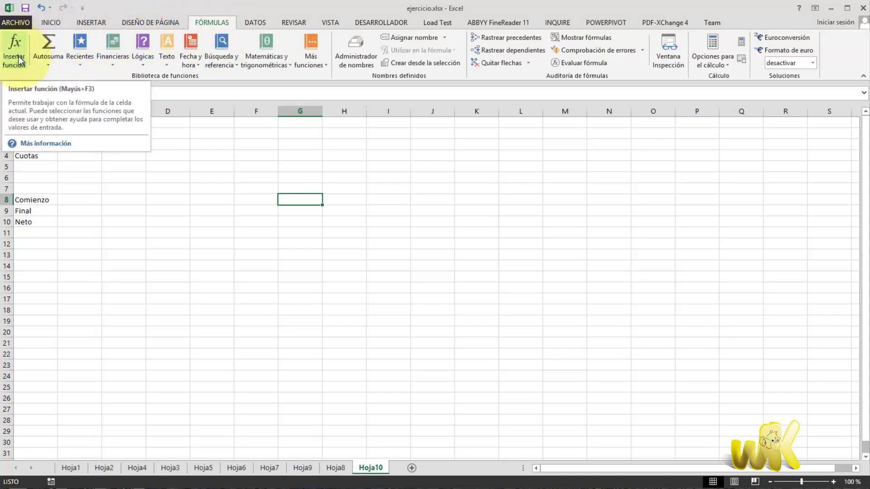
click(49, 65)
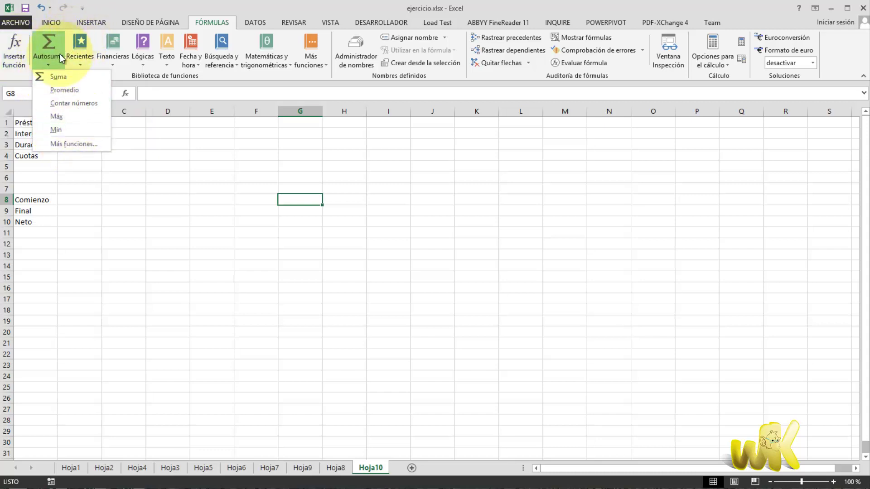
click(121, 8)
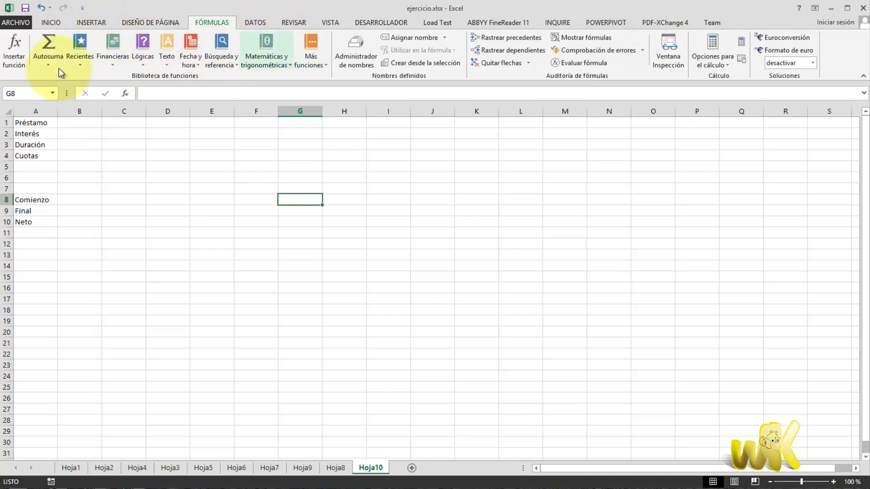
click(83, 65)
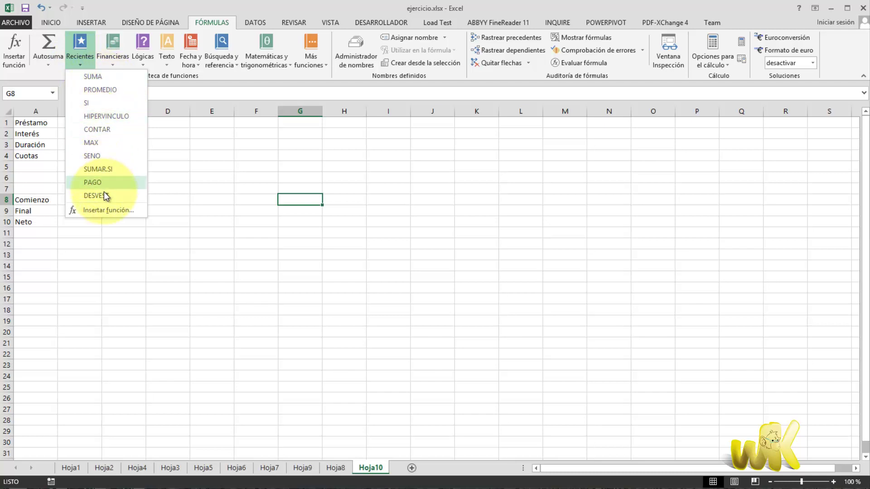
click(84, 65)
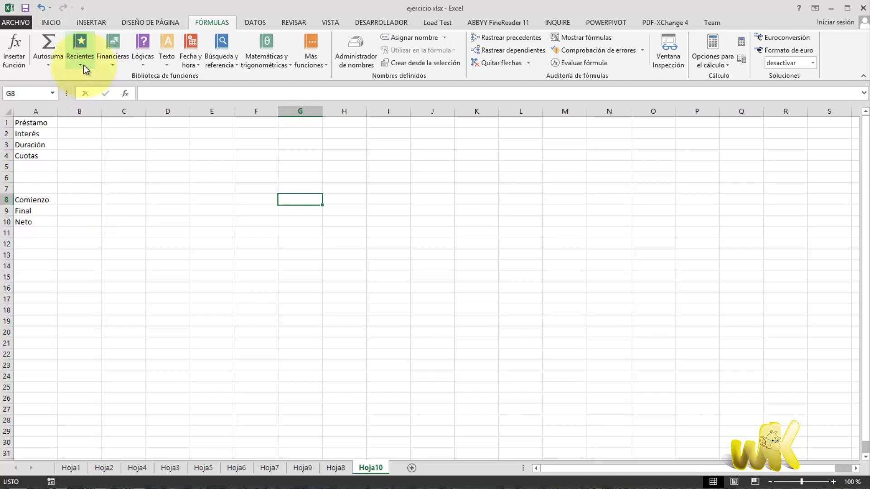
click(112, 66)
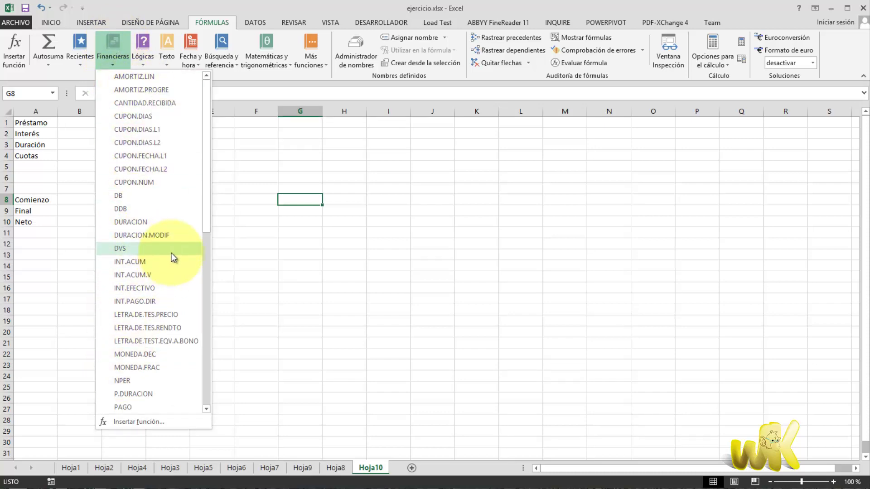
mouse_move(165, 292)
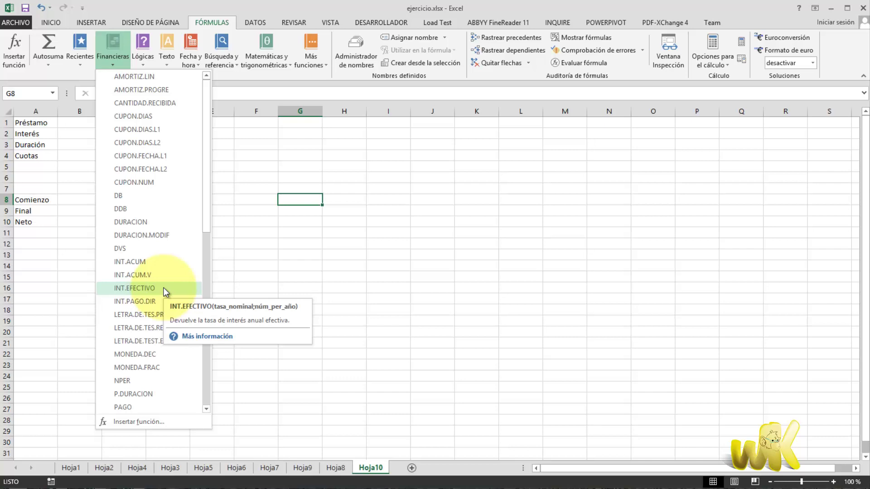
click(112, 62)
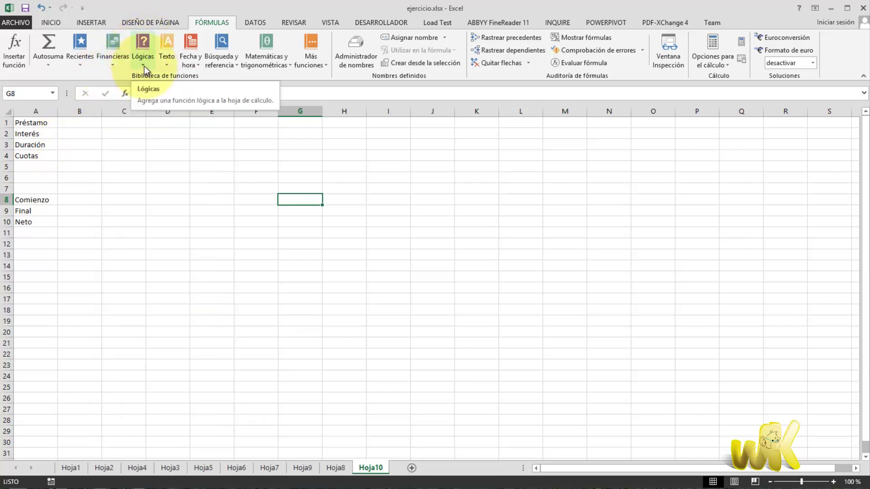
click(144, 66)
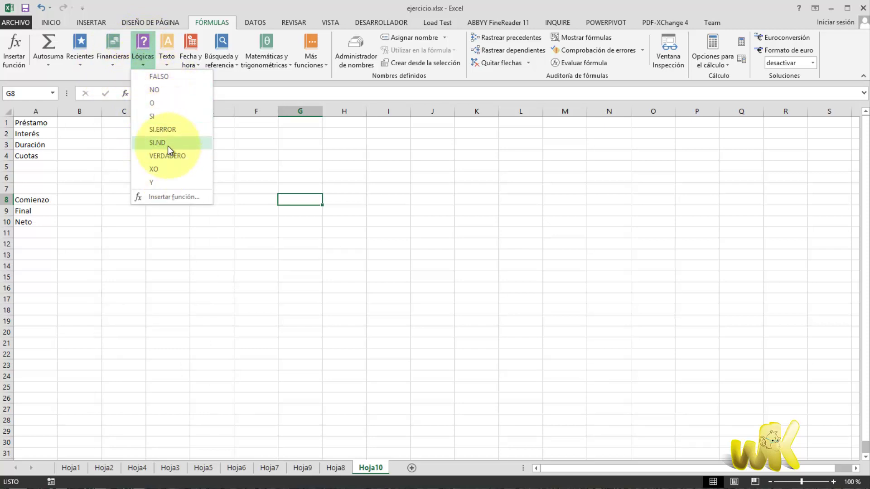
click(143, 64)
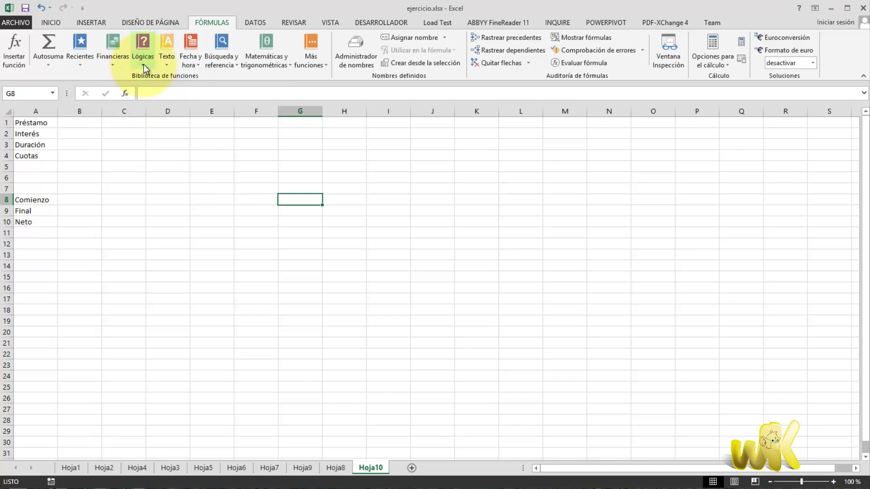
- Review the Texto, Fecha y hora, Búsqueda y referencia, Matemáticas y trigonométricas and additional function categories in the function library
click(164, 63)
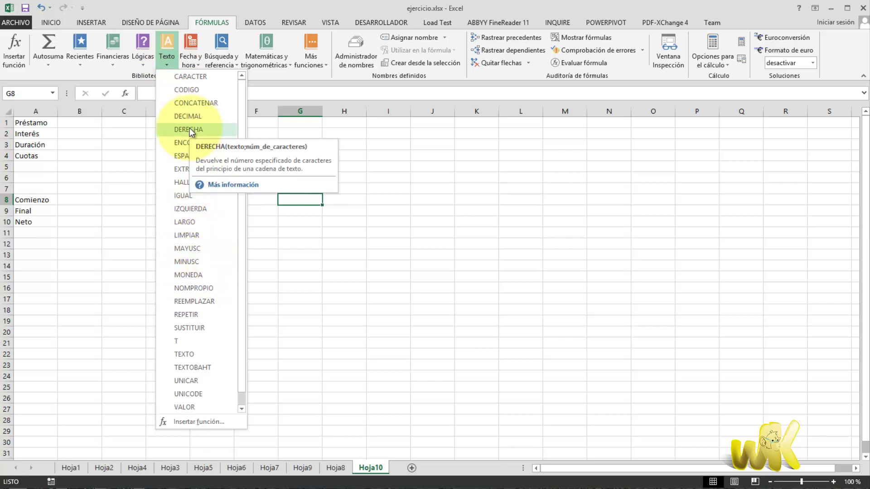
click(163, 66)
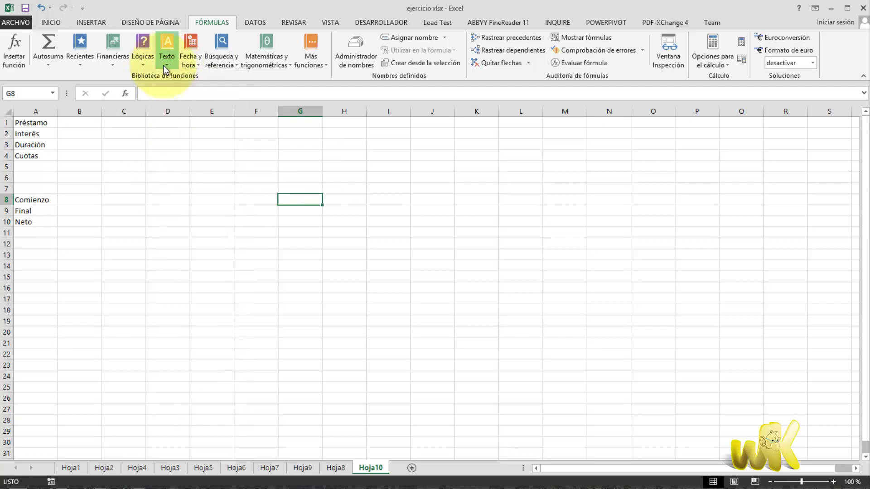
click(196, 63)
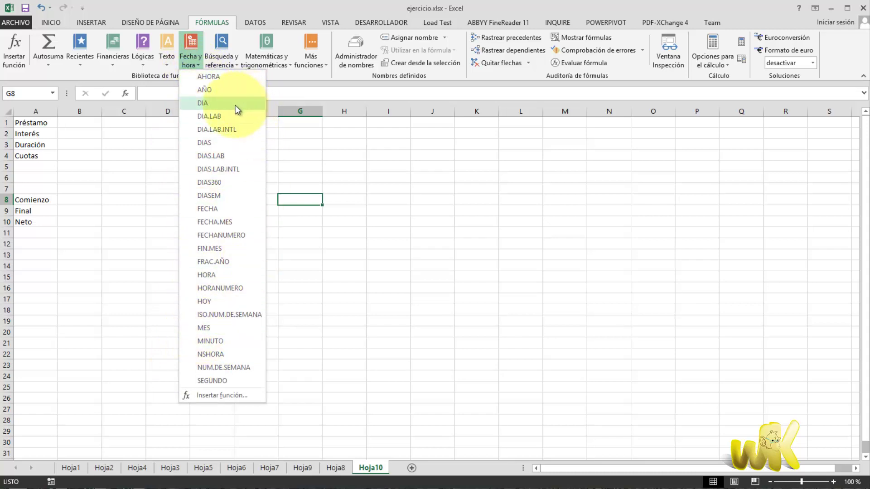
click(195, 61)
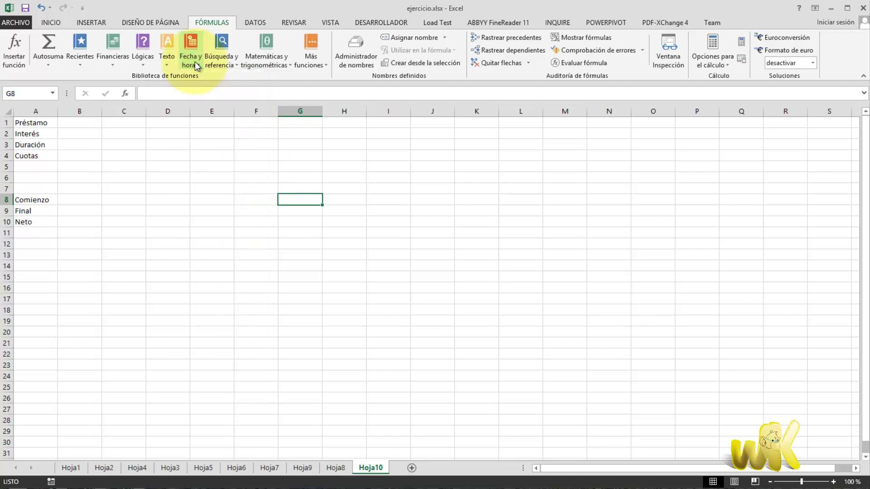
click(235, 65)
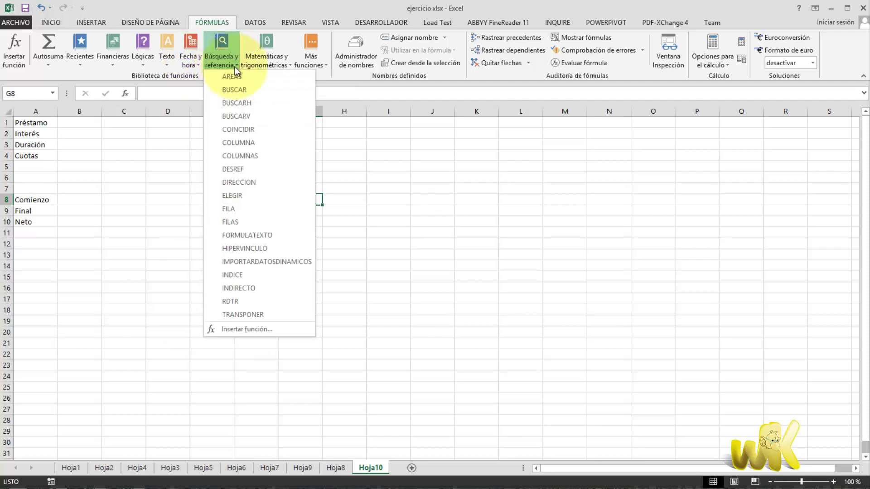
click(231, 62)
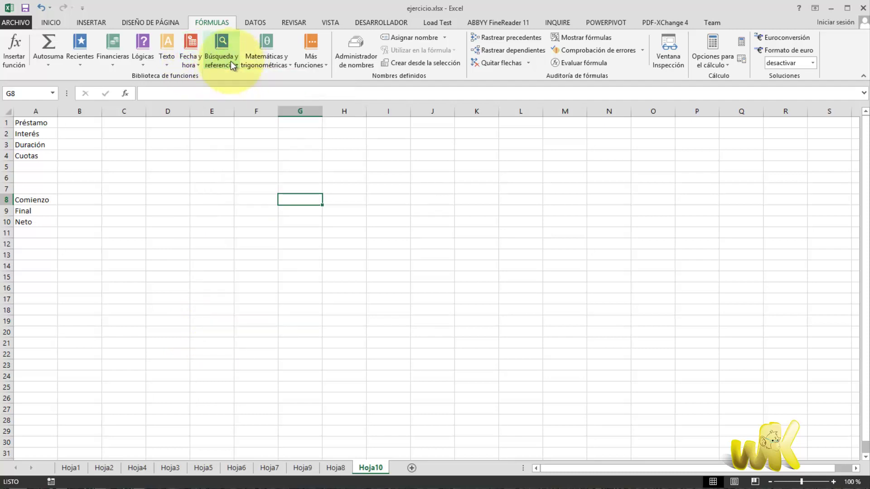
click(287, 61)
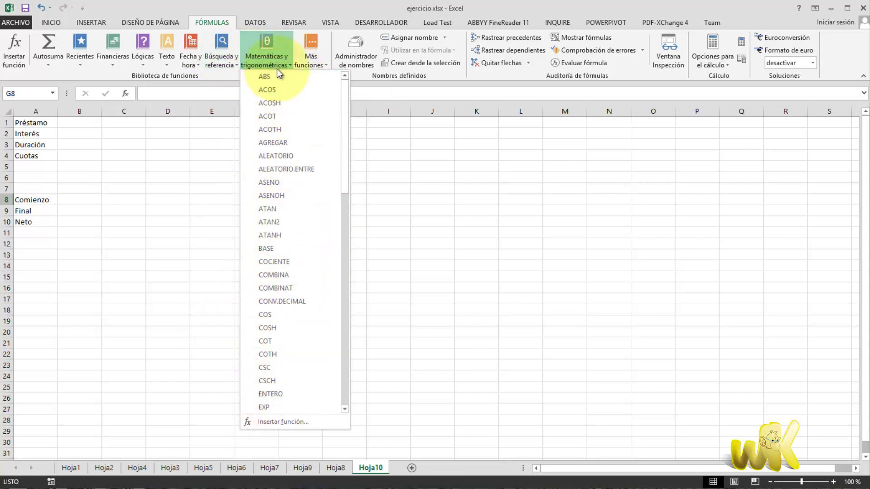
click(284, 57)
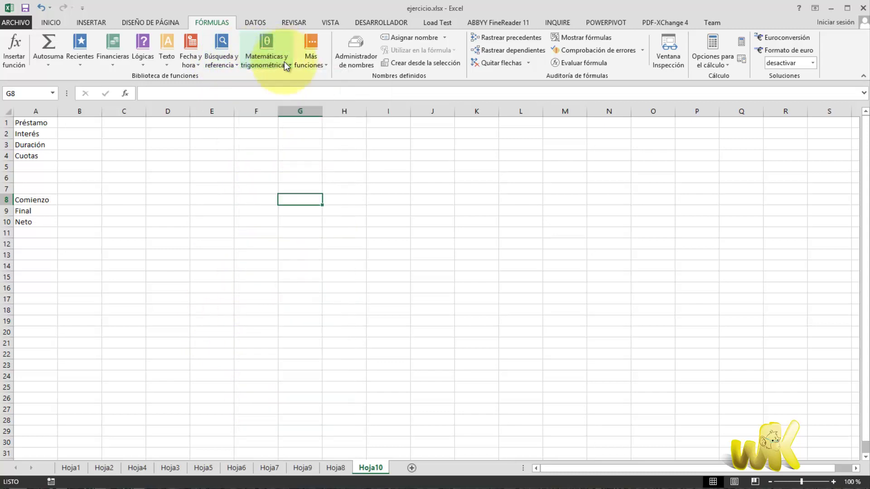
click(324, 64)
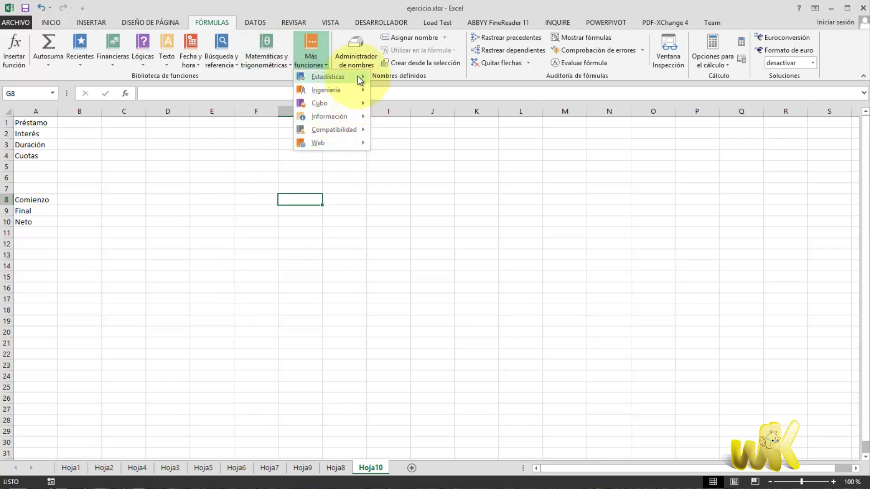
mouse_move(358, 75)
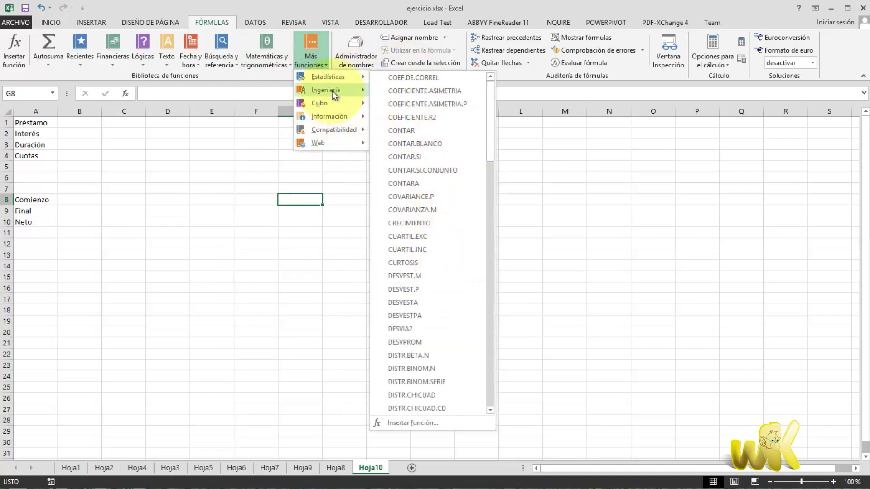
mouse_move(358, 96)
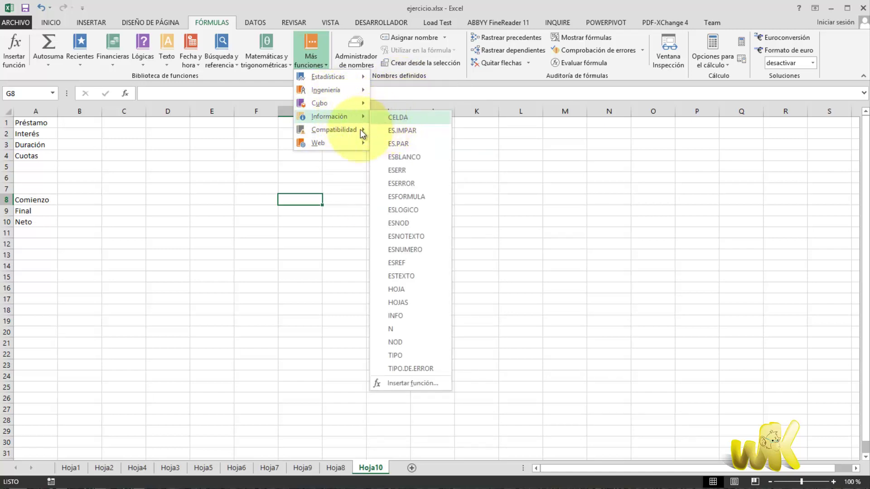
mouse_move(350, 136)
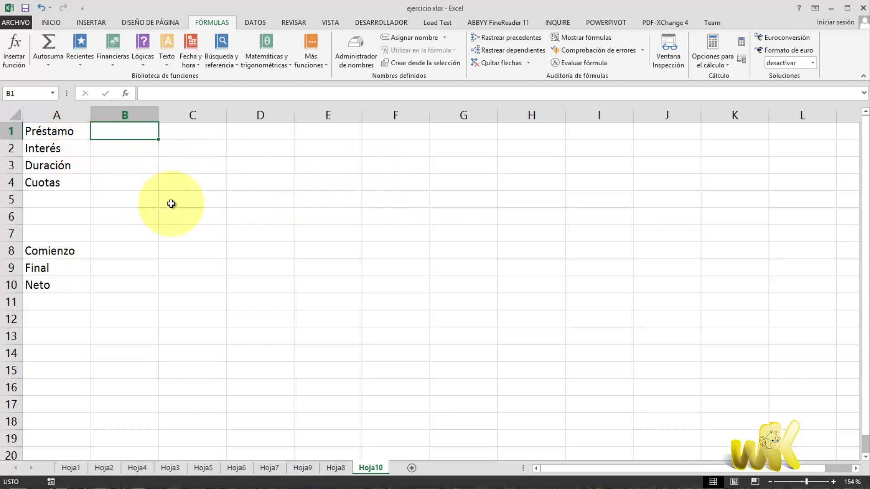
- Examine the loan table's Préstamo, Interés, Duración and Cuotas rows and the value cells B1 to B4 beside them
click(112, 183)
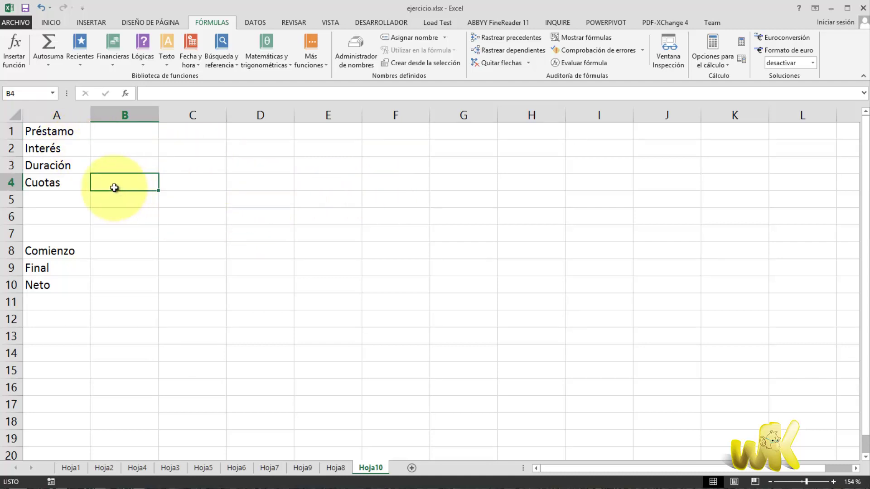
click(141, 132)
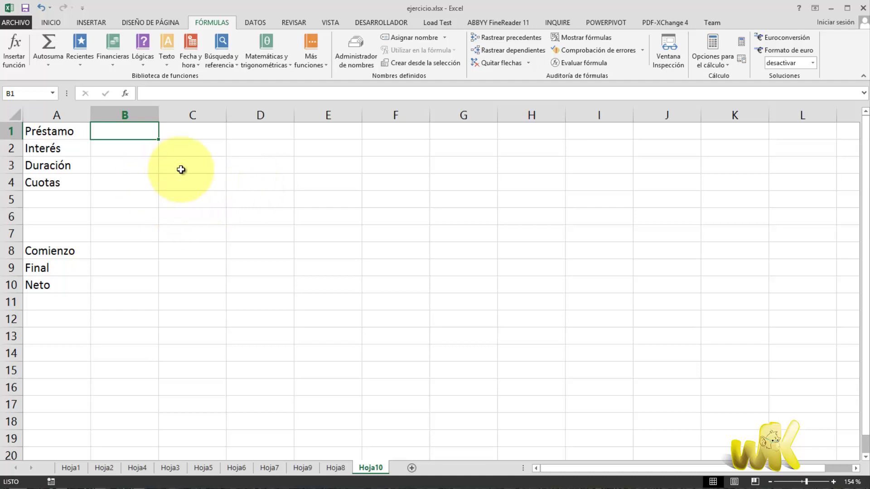
click(131, 181)
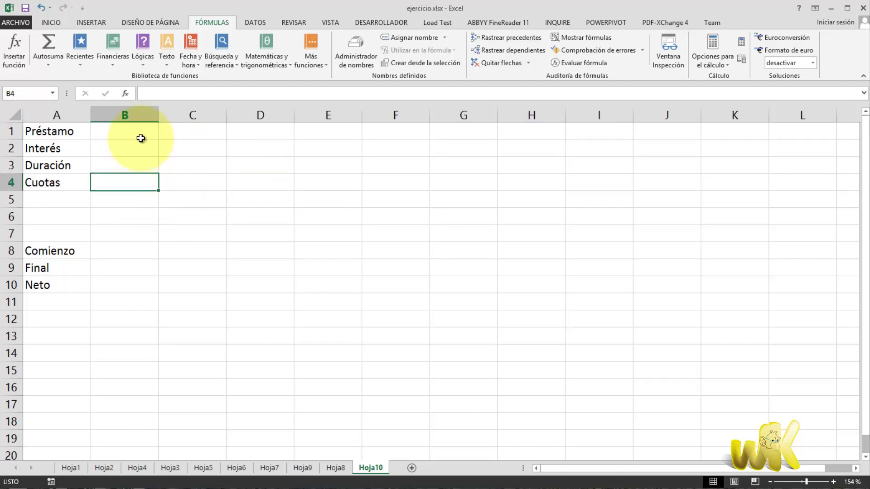
click(142, 136)
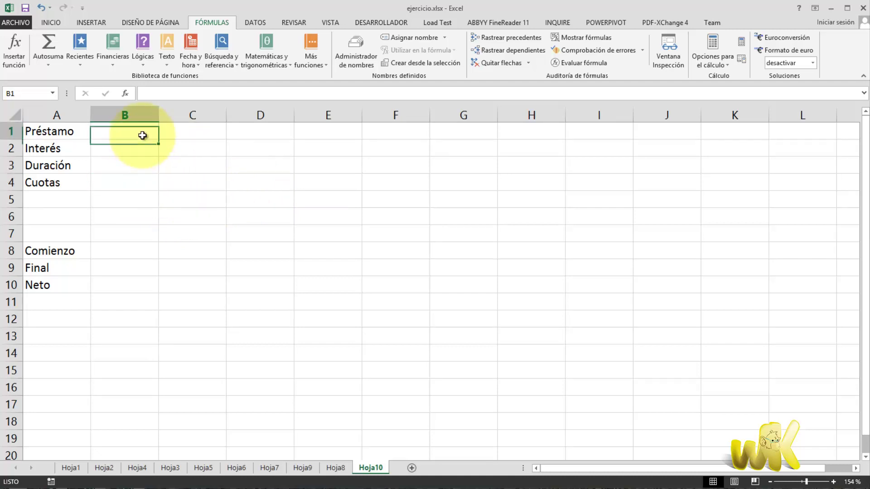
click(123, 186)
click(130, 154)
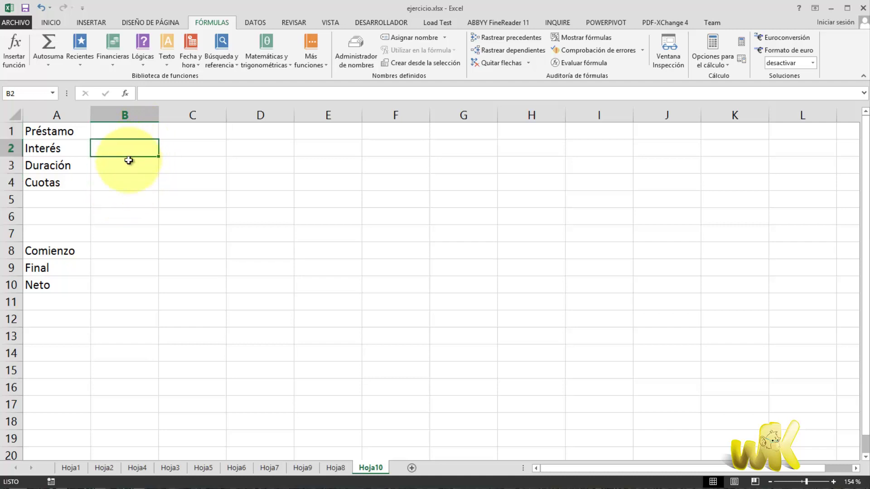
click(127, 166)
click(130, 182)
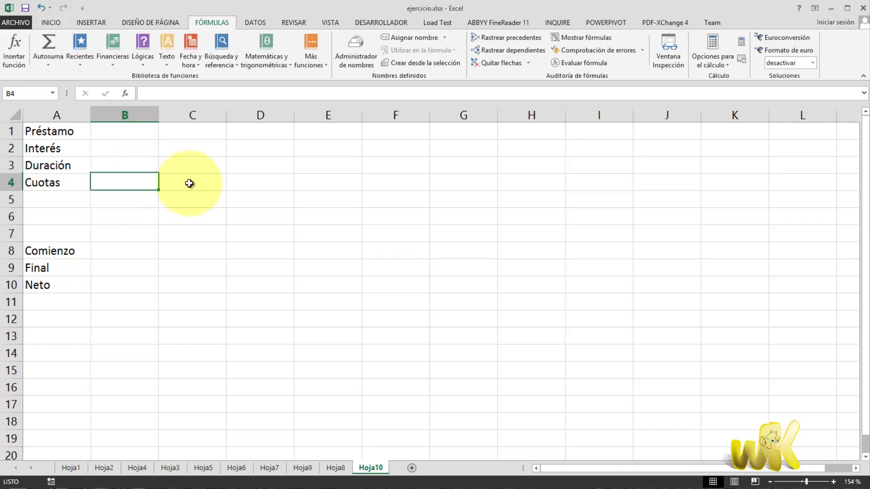
click(286, 189)
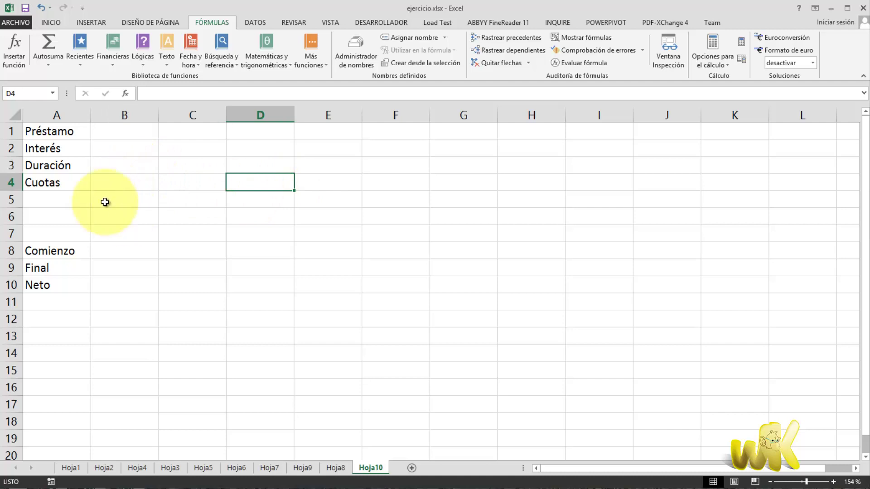
click(137, 186)
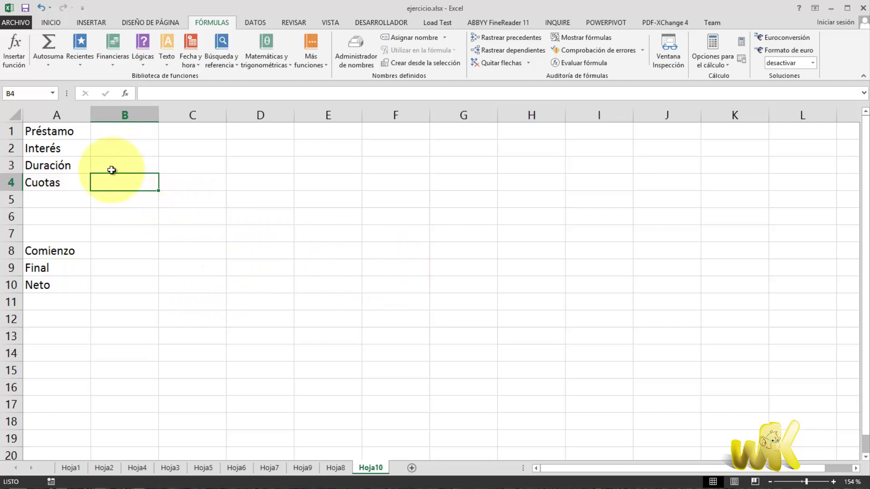
click(133, 151)
click(171, 153)
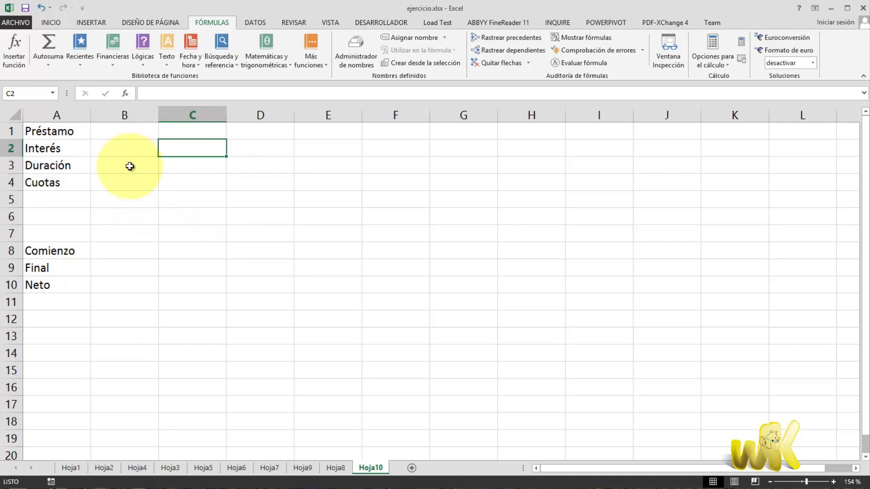
click(130, 132)
key(Down)
click(120, 181)
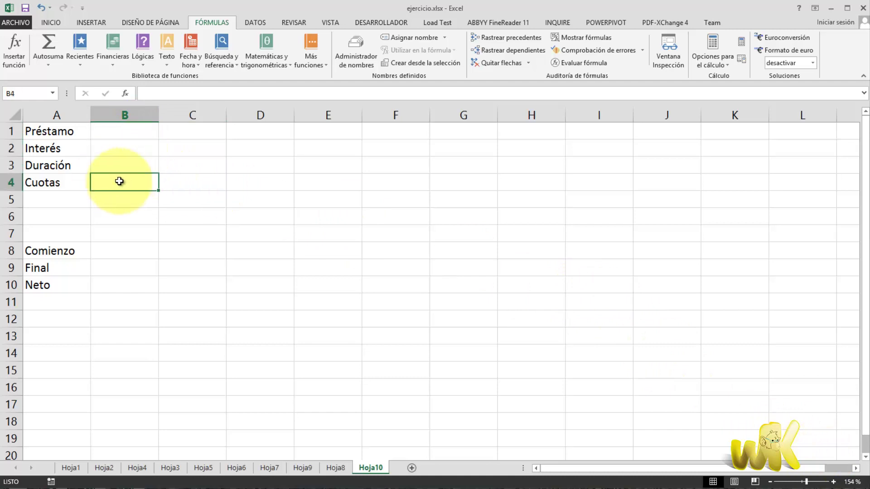
click(130, 149)
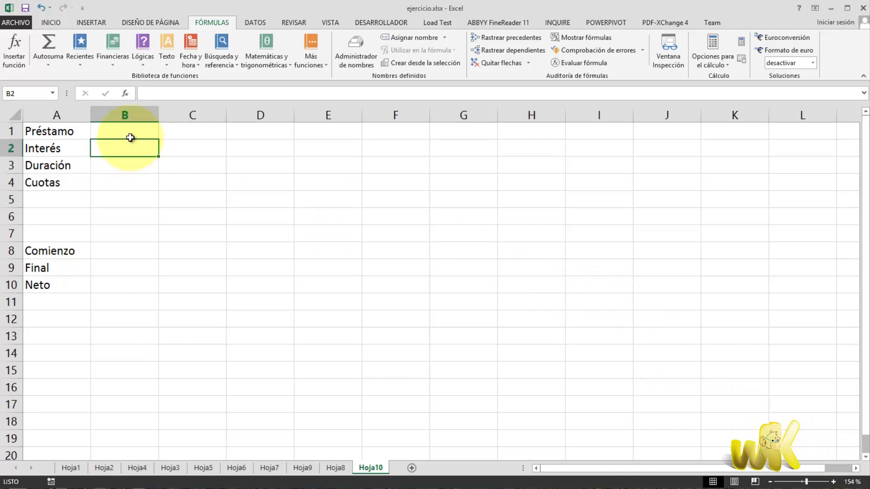
- Enter 300000 as the Préstamo amount in cell B1
click(119, 132)
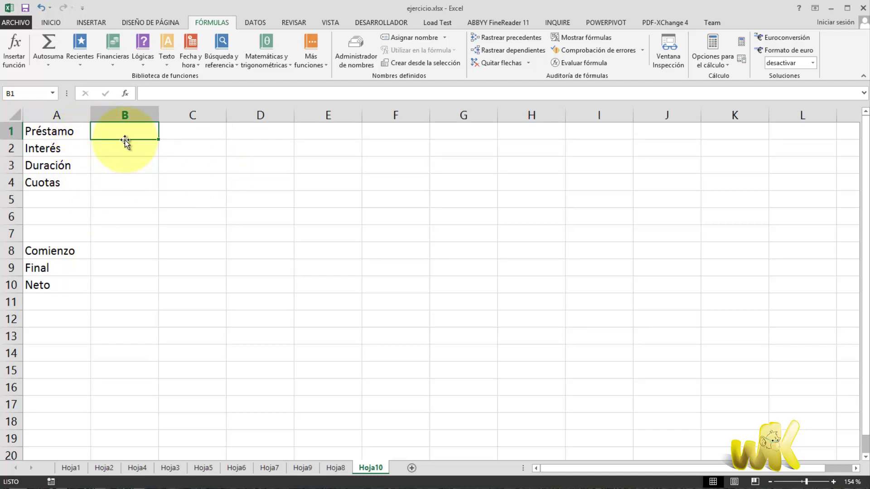
text(300)
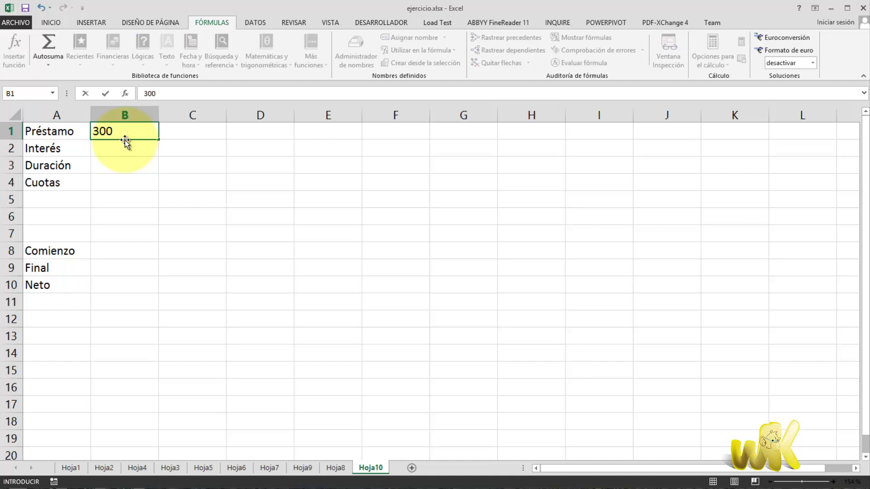
text(000)
key(Return)
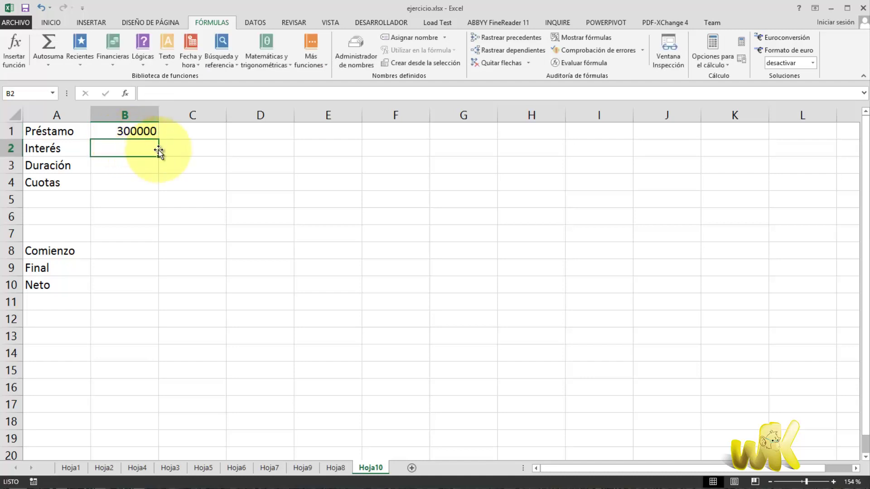
- Replace the Préstamo amount in cell B1 with 500000
click(129, 133)
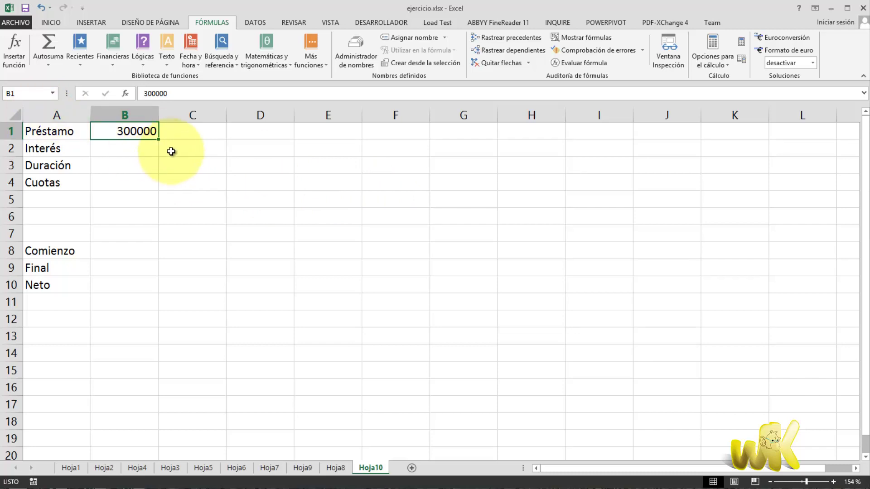
click(136, 161)
click(136, 132)
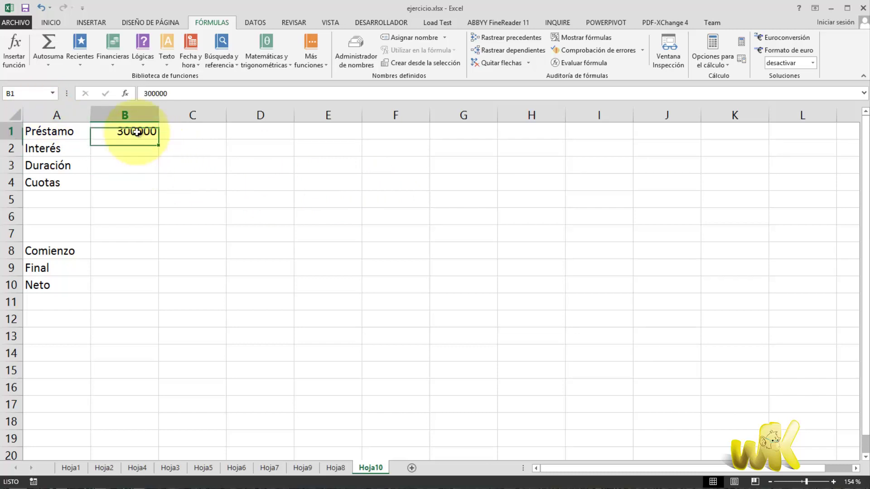
text(50000)
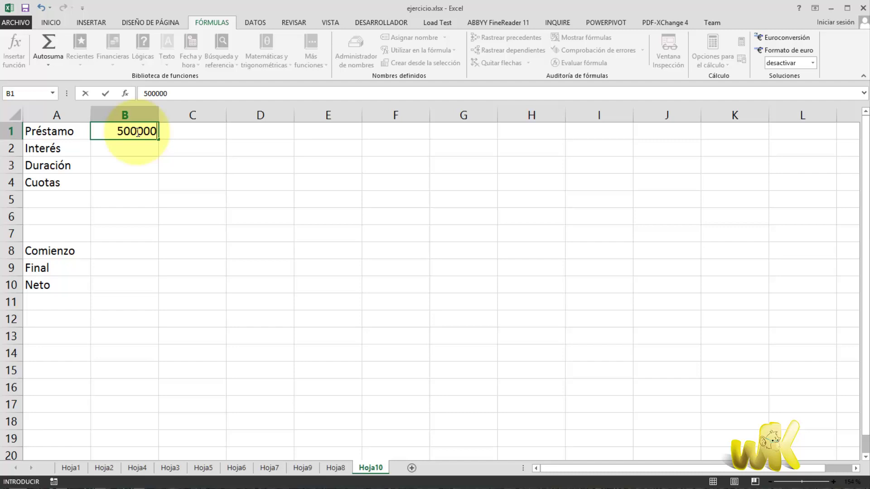
key(Return)
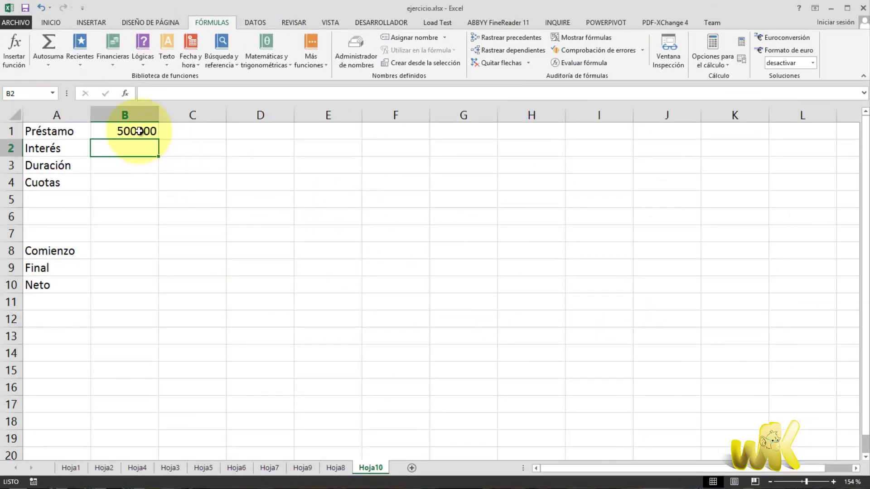
- Format the Préstamo amount in B1 as Moneda and fit column B's width to its contents
click(125, 133)
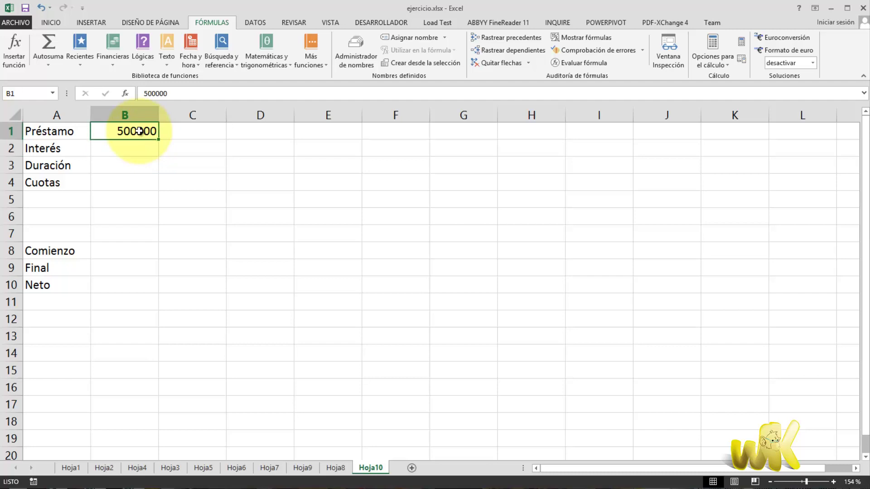
click(41, 21)
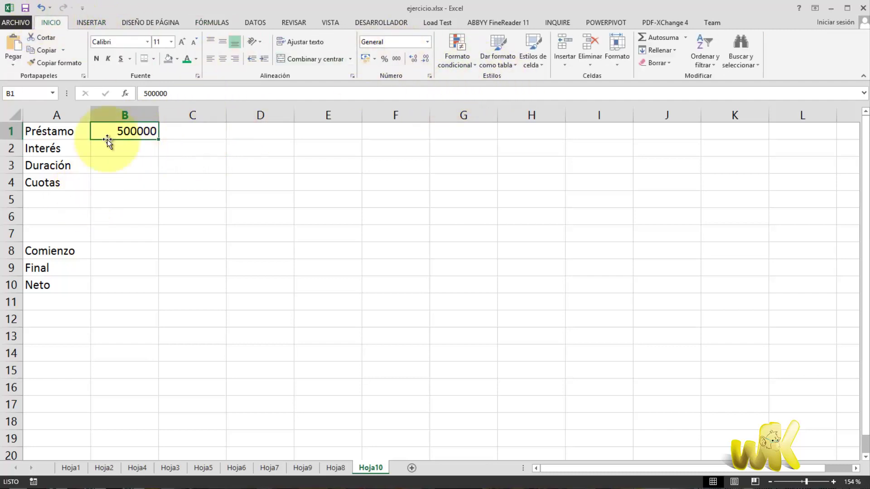
click(428, 43)
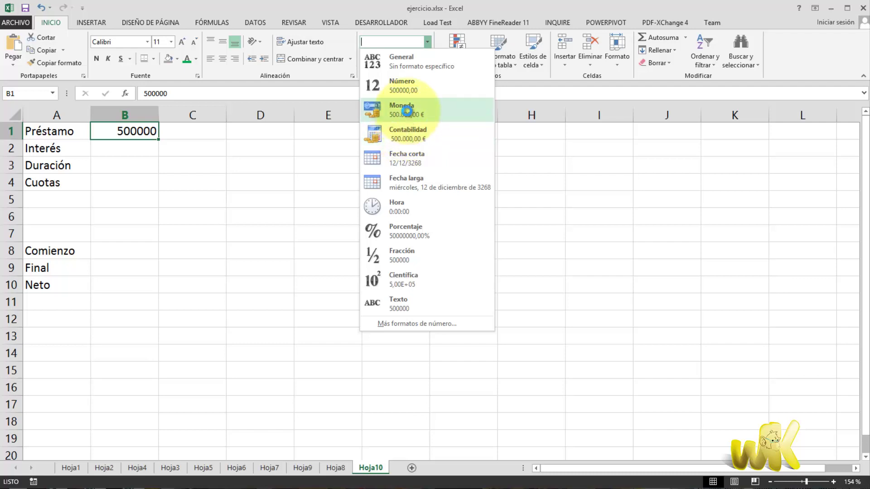
click(407, 111)
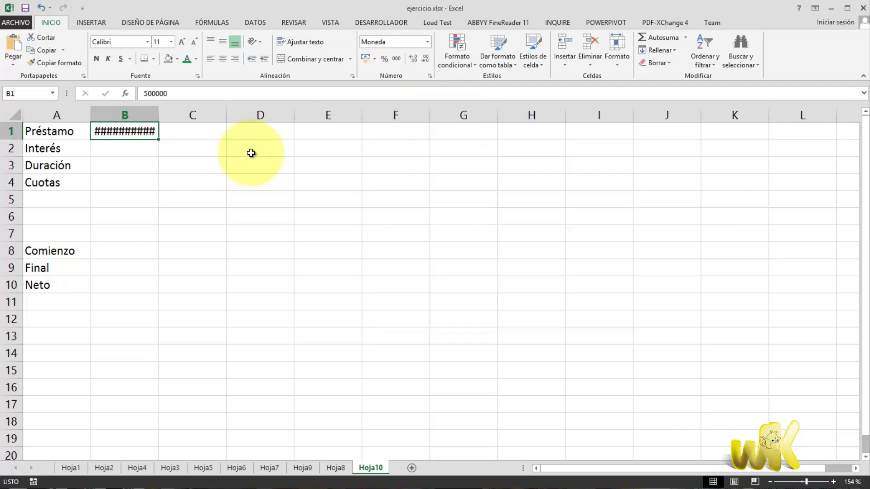
double_click(158, 114)
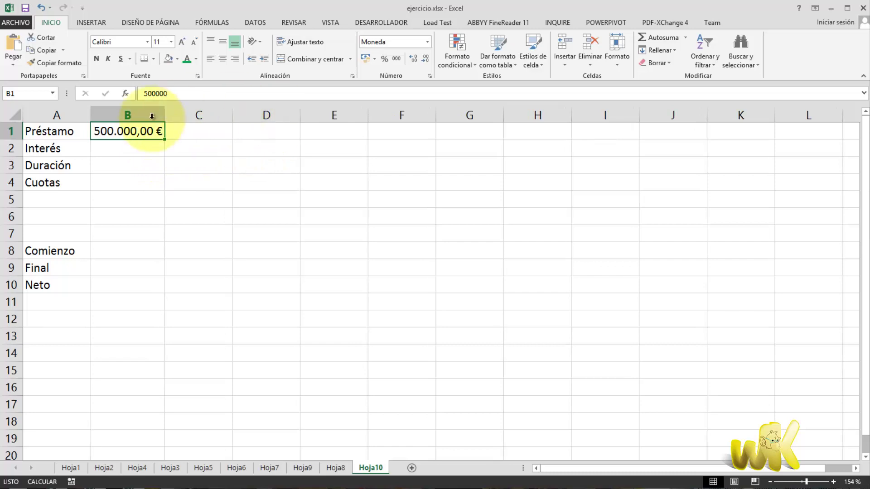
click(252, 150)
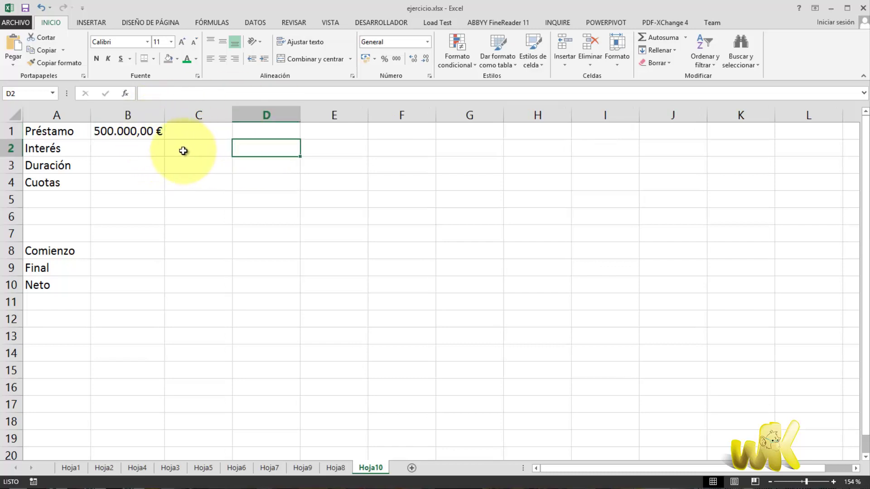
- Review the currencies offered for the accounting format of the Préstamo amount in B1, including Español (México), without changing the format
click(154, 131)
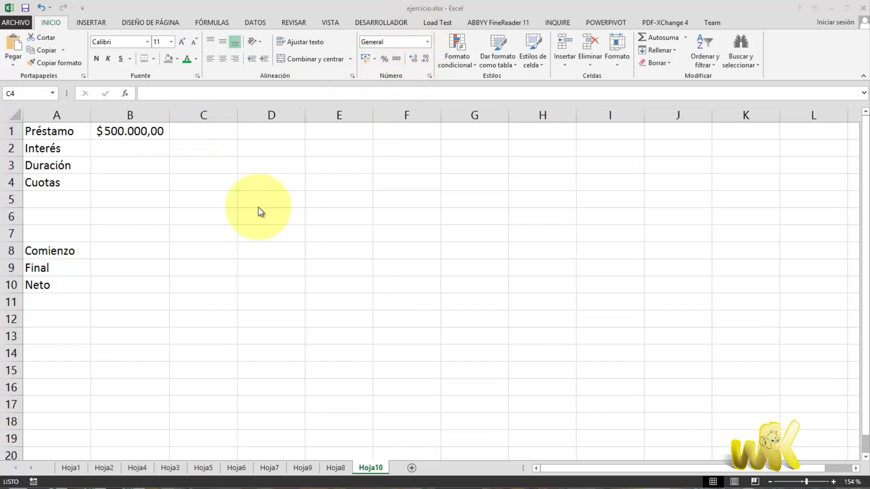
click(203, 181)
click(131, 135)
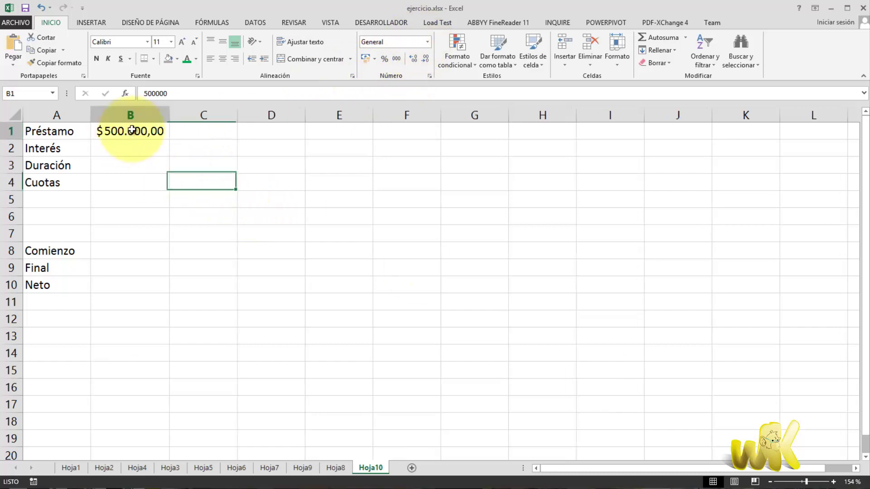
click(194, 164)
click(152, 135)
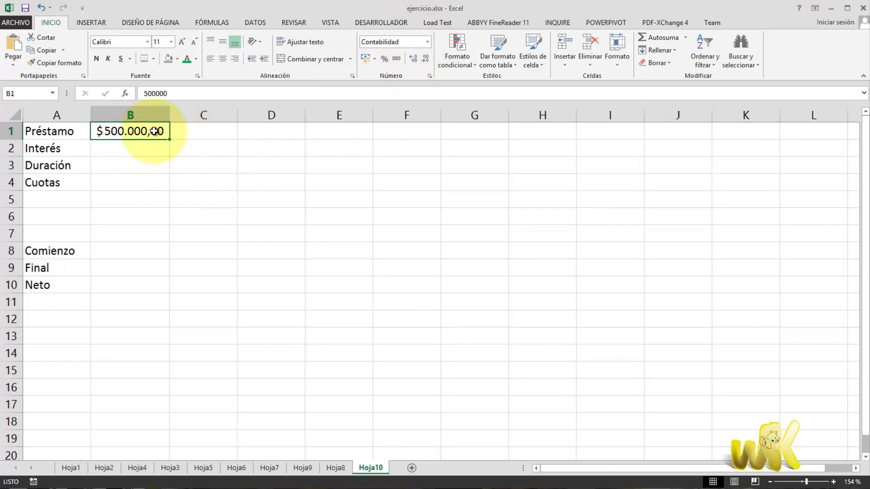
right_click(154, 131)
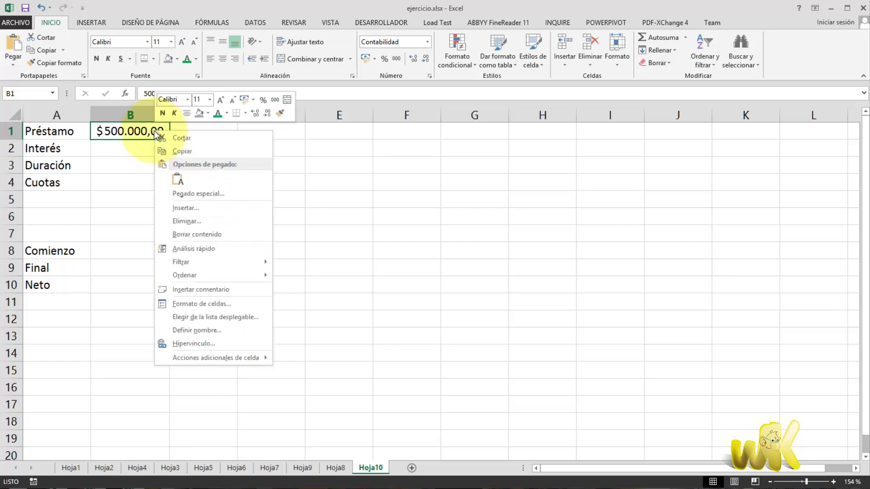
click(252, 100)
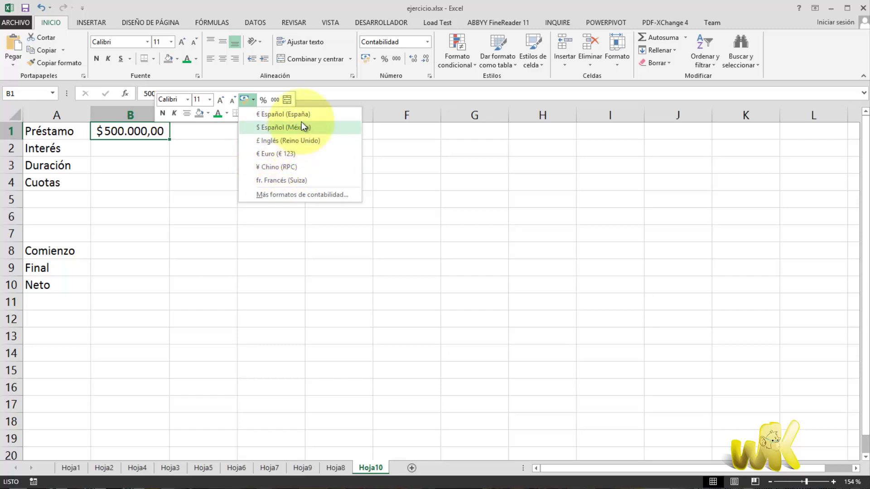
click(204, 148)
click(132, 132)
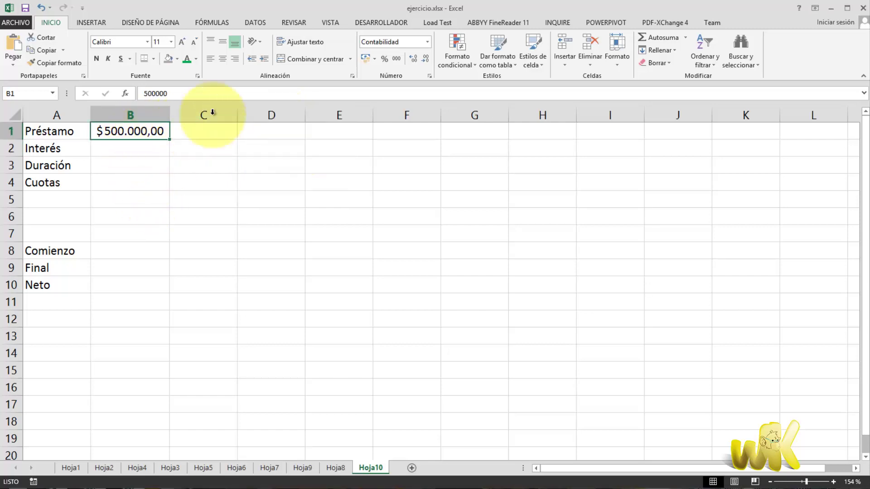
- Try one extra decimal place on the Préstamo amount in B1, and reduce it to no decimals
click(413, 62)
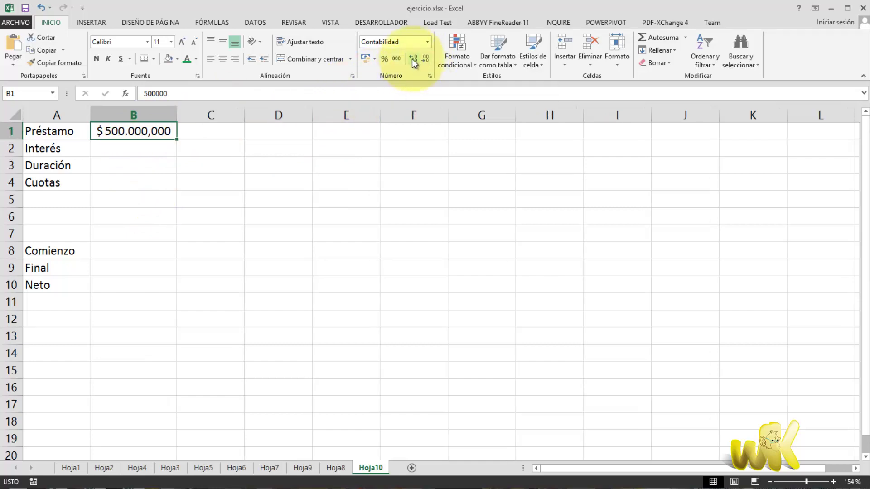
click(423, 59)
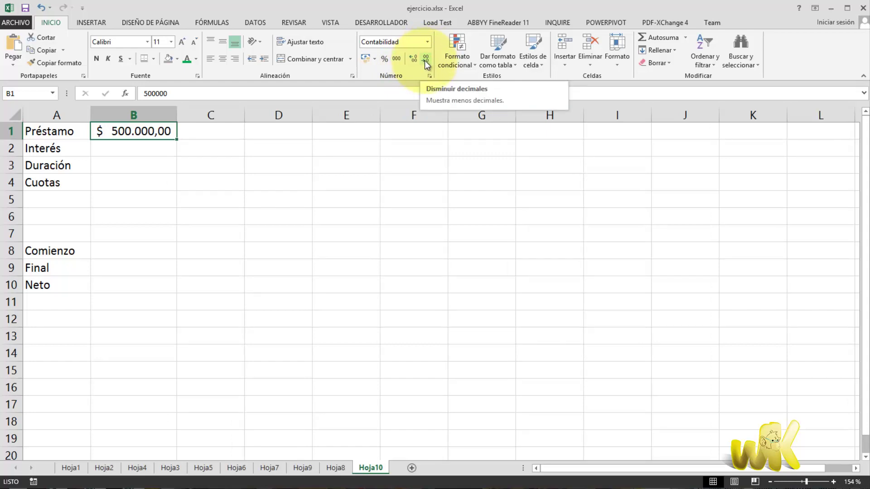
click(425, 60)
click(425, 59)
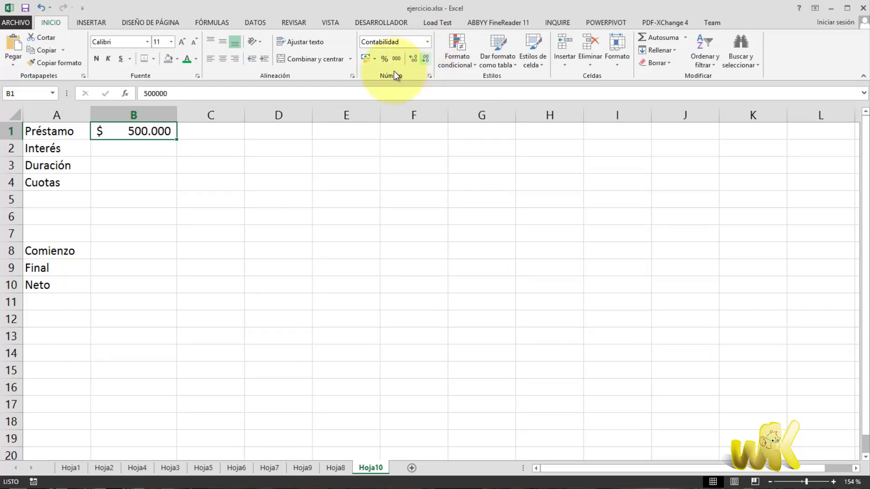
click(188, 171)
click(163, 131)
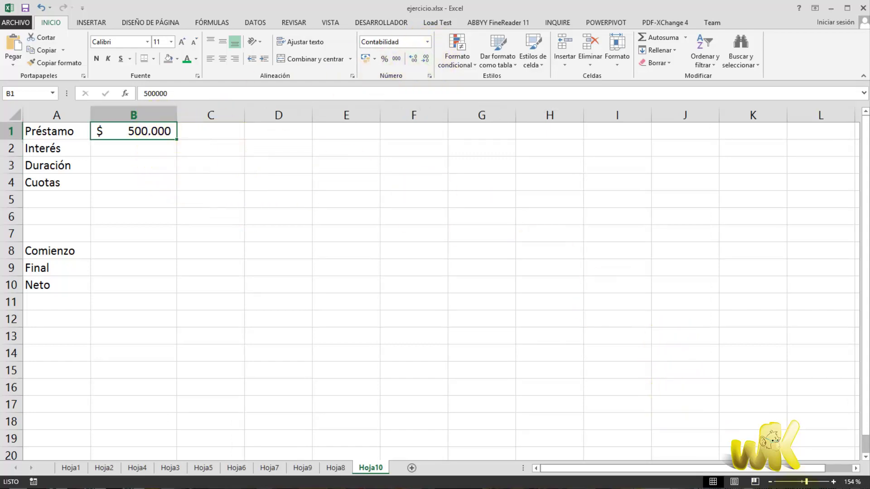
click(148, 153)
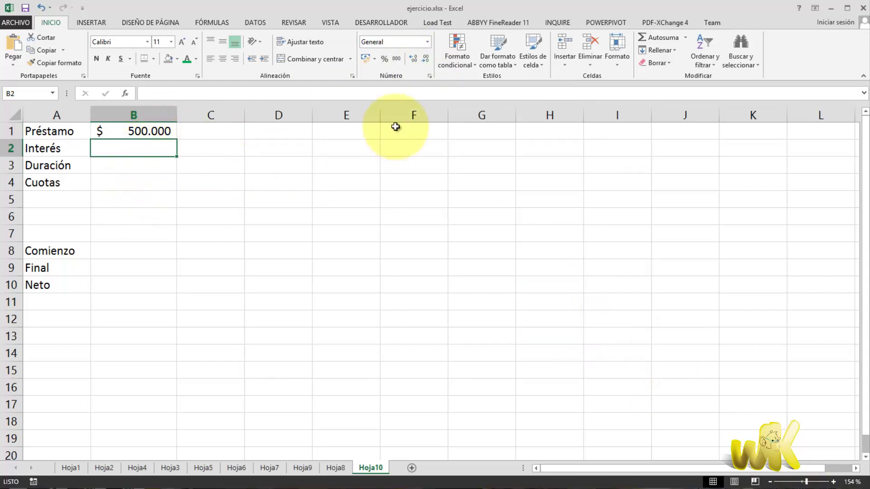
- Enter 10% as the Interés value in cell B2
text(10)
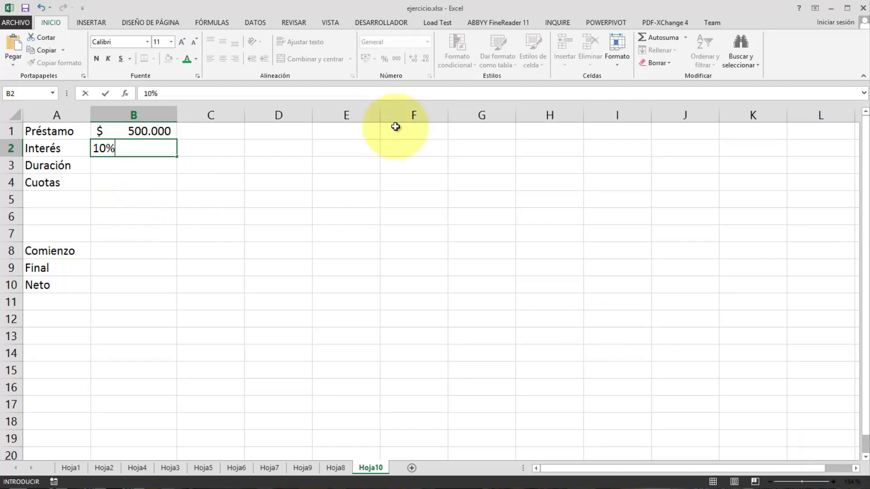
text(%)
key(Return)
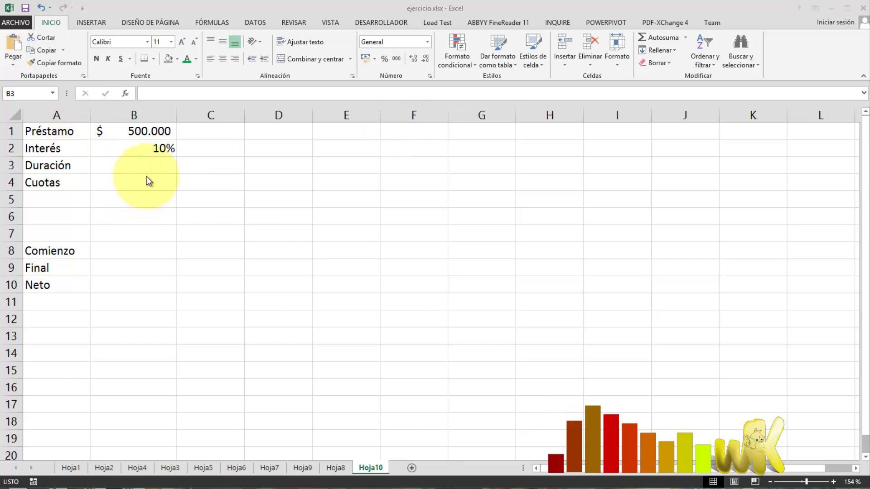
- Enter 60 as the Duración in B3 and change the Interés in B2 to 5%
click(149, 166)
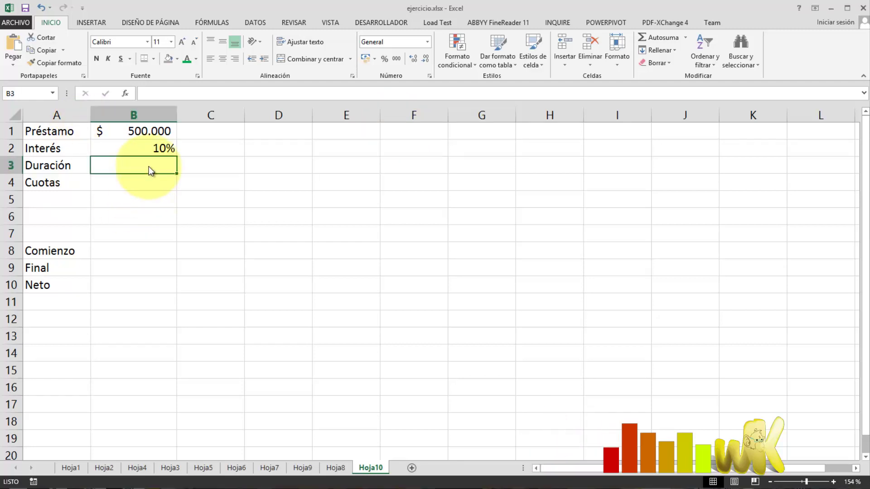
double_click(149, 166)
text(60)
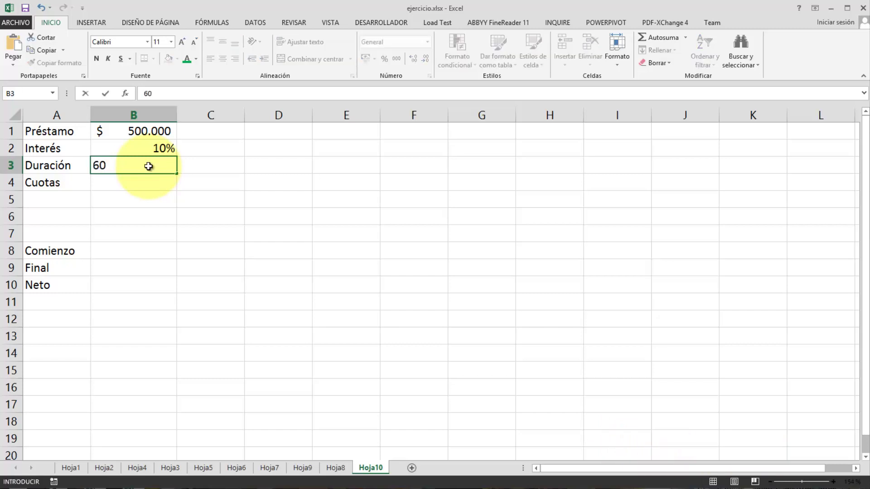
key(Return)
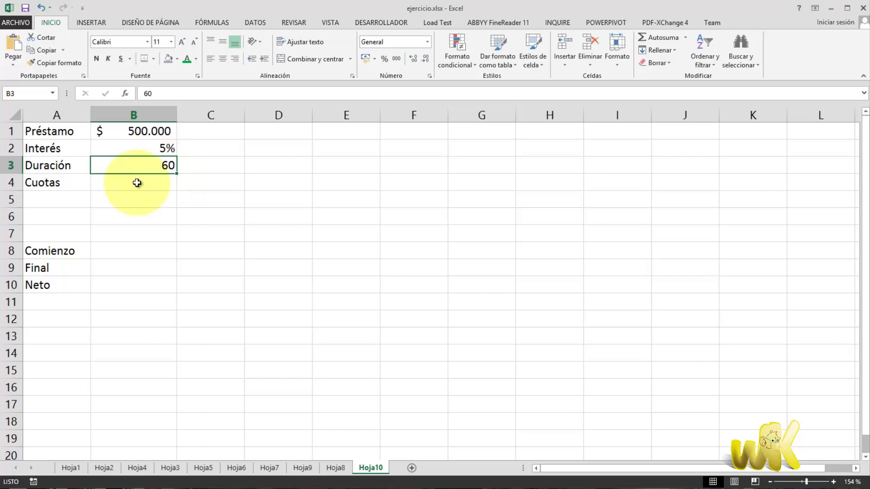
- Apply the custom number format 0 "meses" to the Duración value in B3
click(169, 176)
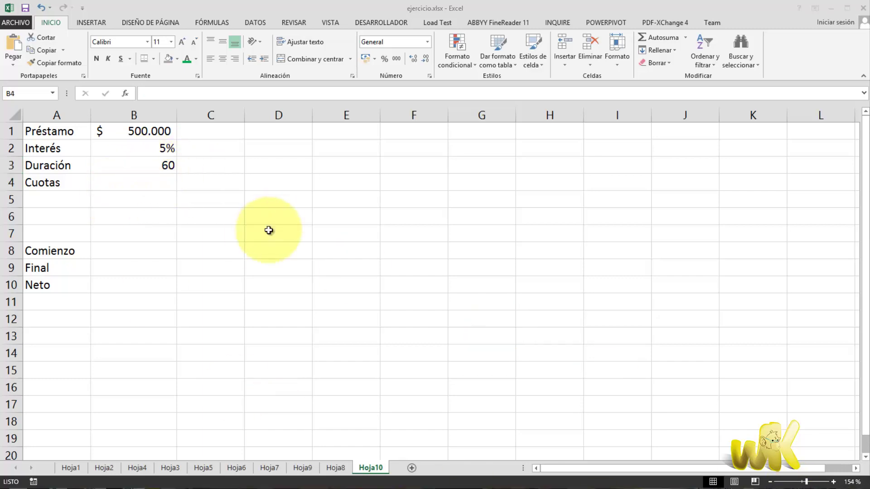
click(168, 165)
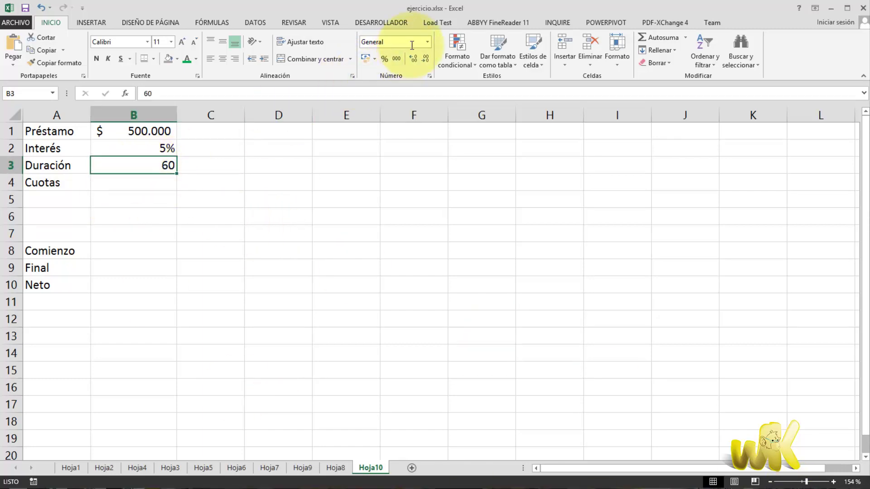
click(427, 43)
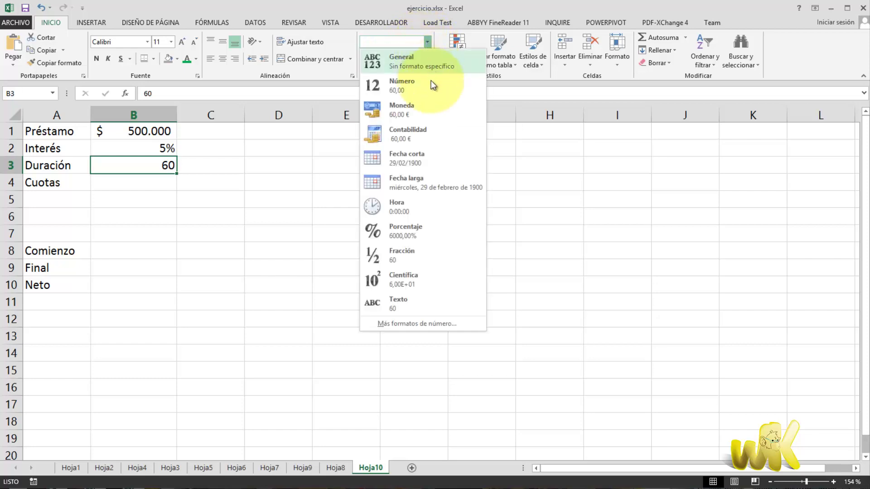
key(Escape)
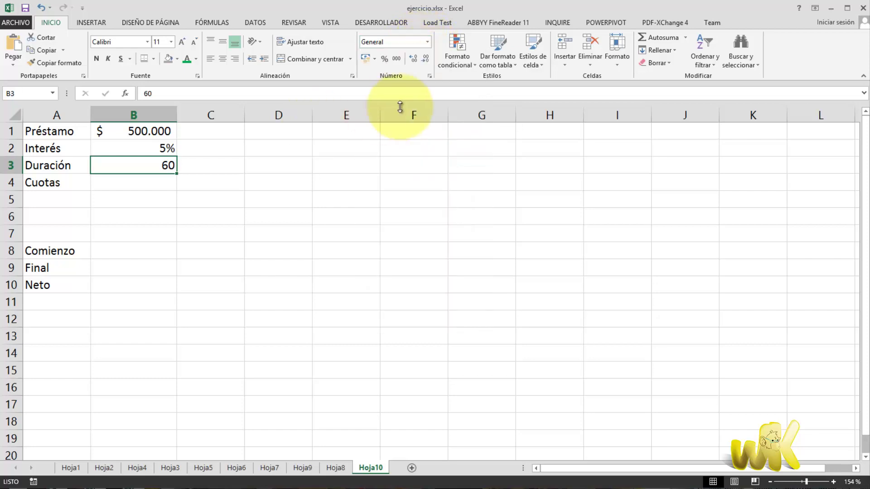
click(430, 76)
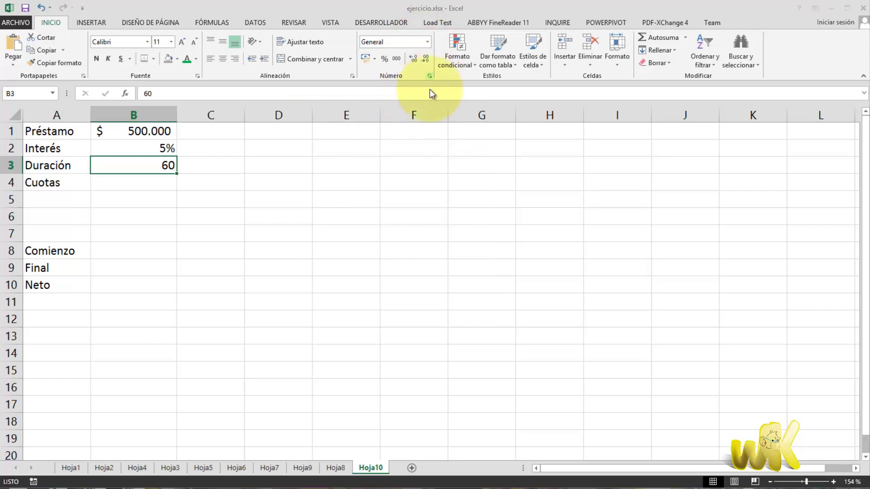
click(431, 259)
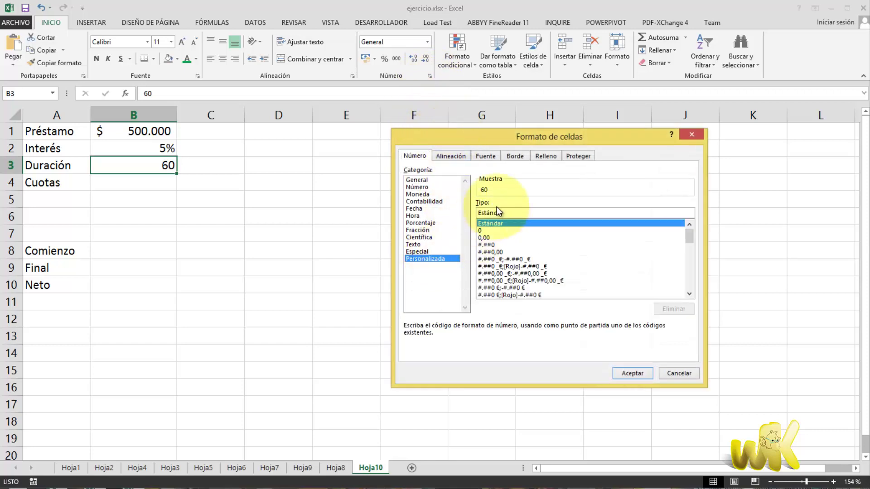
click(487, 231)
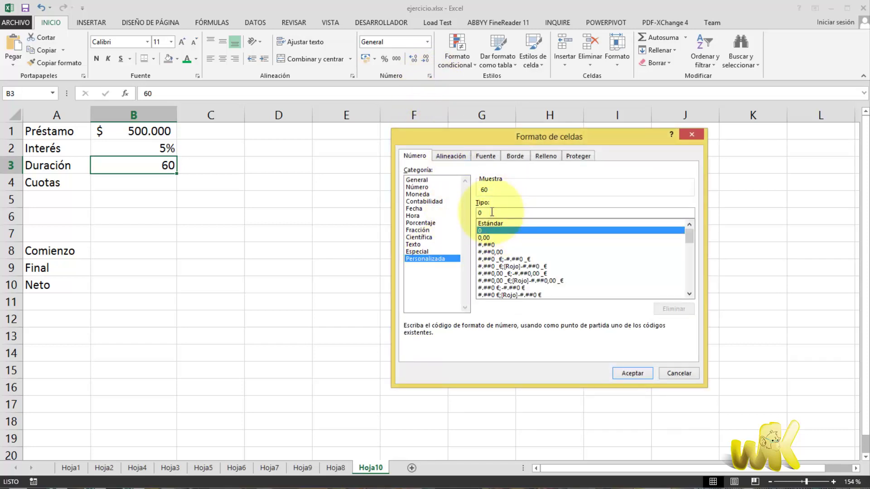
click(491, 212)
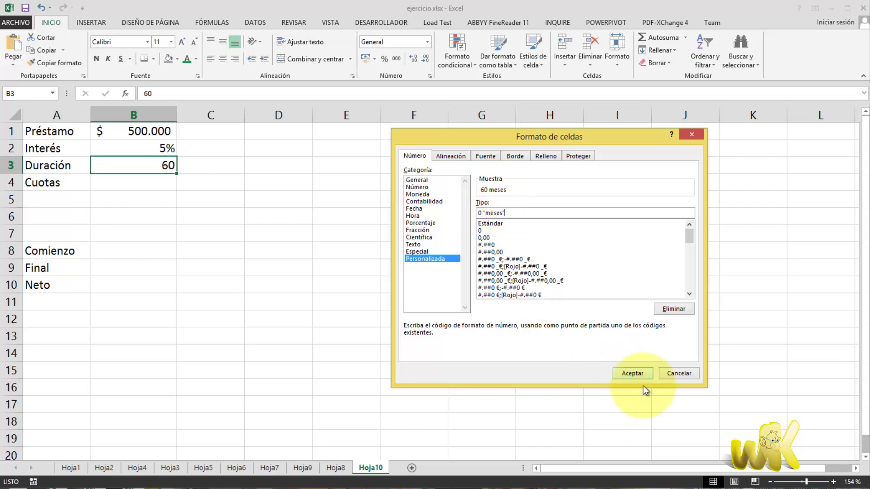
click(630, 372)
click(204, 212)
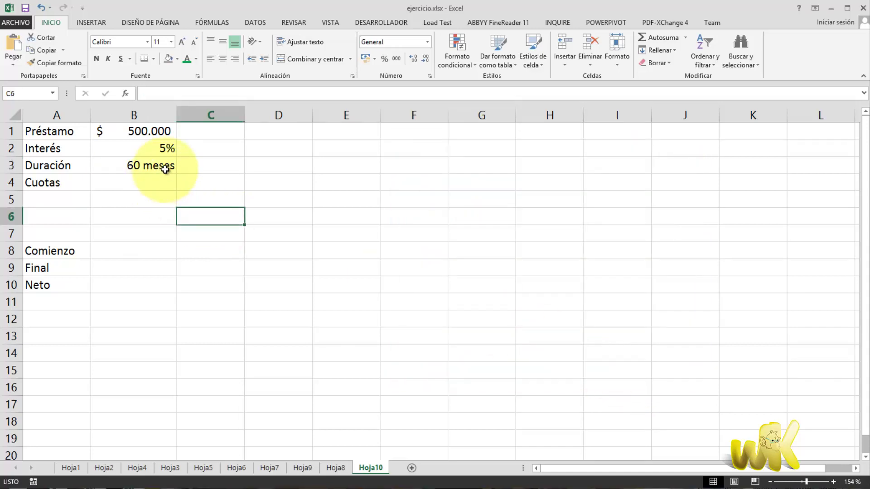
click(165, 169)
click(165, 153)
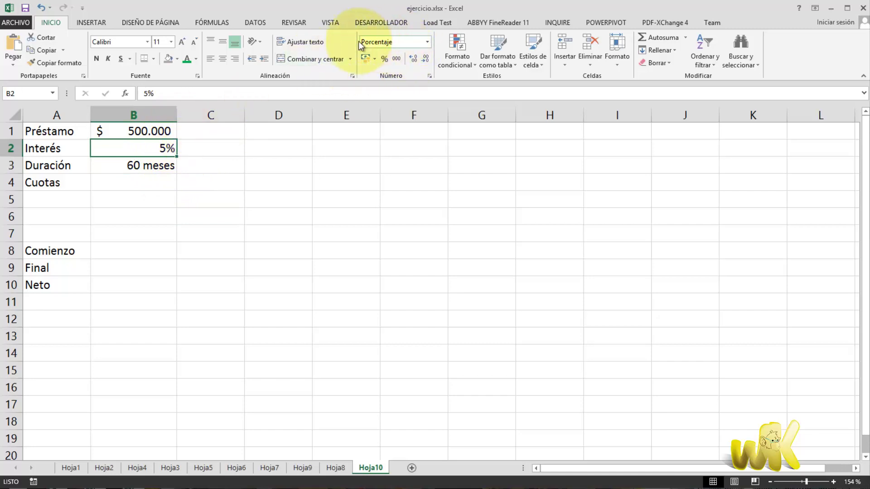
click(191, 169)
click(166, 152)
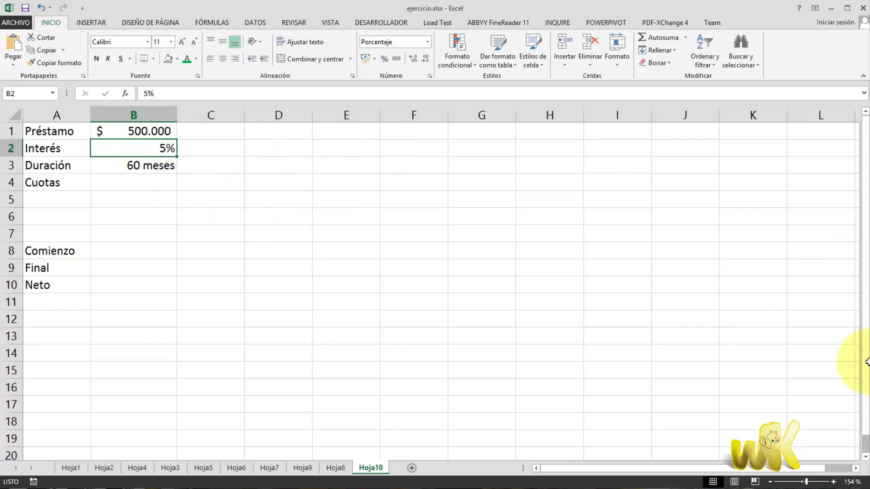
click(345, 224)
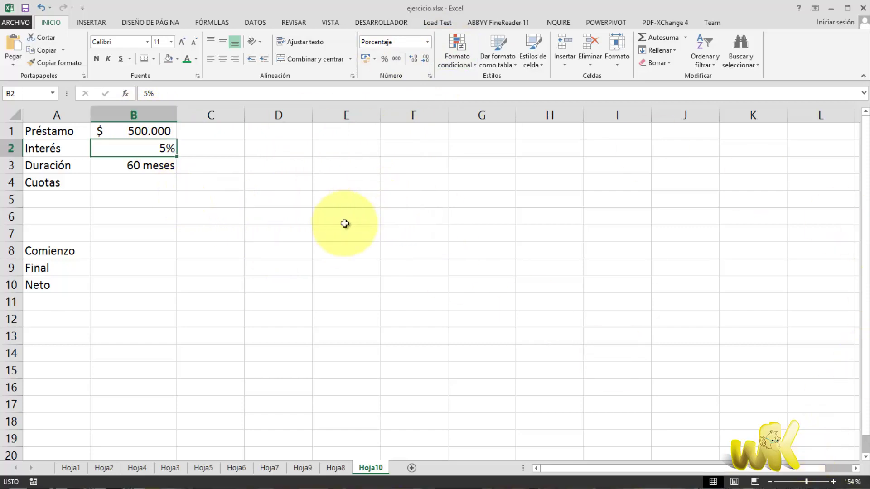
- Insert the financial function PAGO in the Cuotas cell B4 and move its arguments dialog clear of the data
click(135, 178)
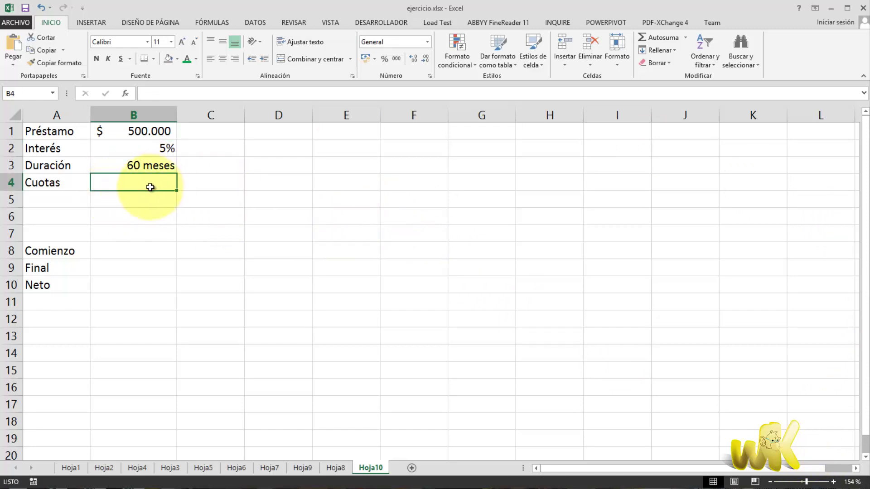
click(211, 20)
click(108, 66)
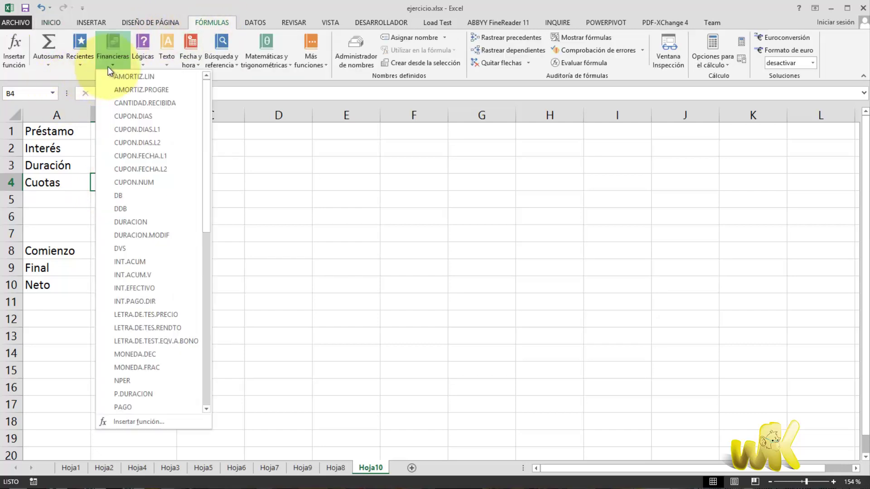
scroll(159, 160, down, 4)
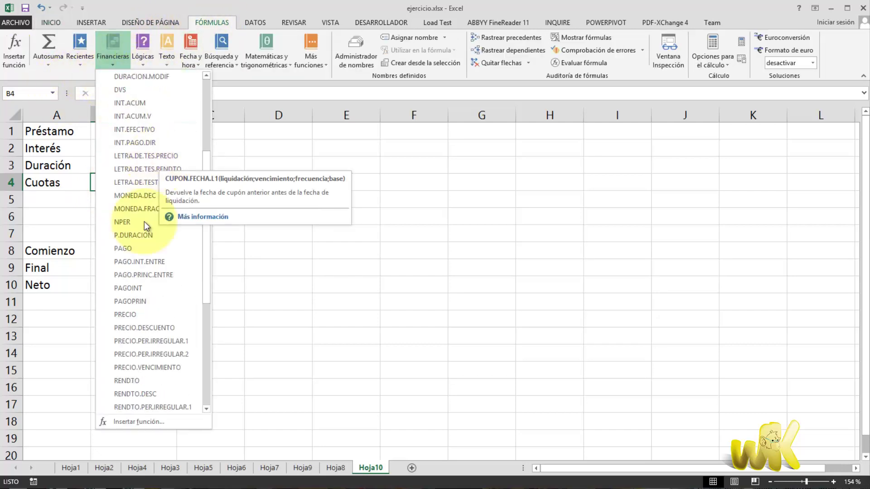
click(122, 249)
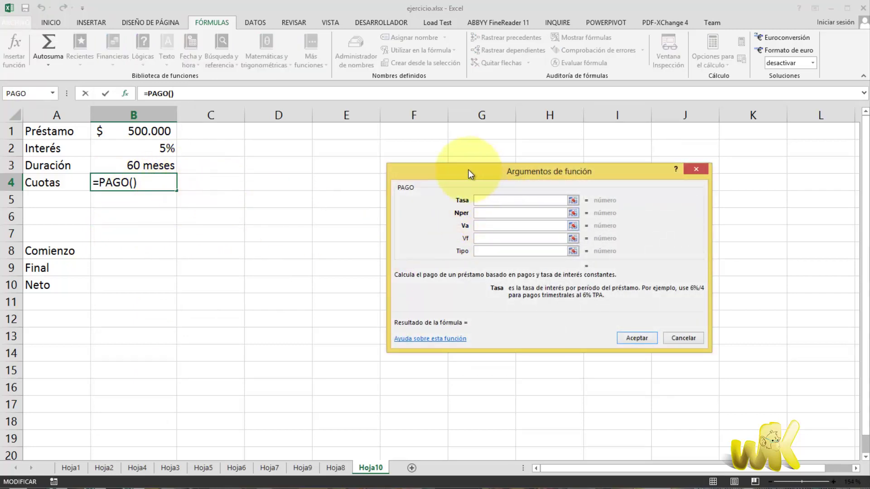
drag(468, 170, 494, 142)
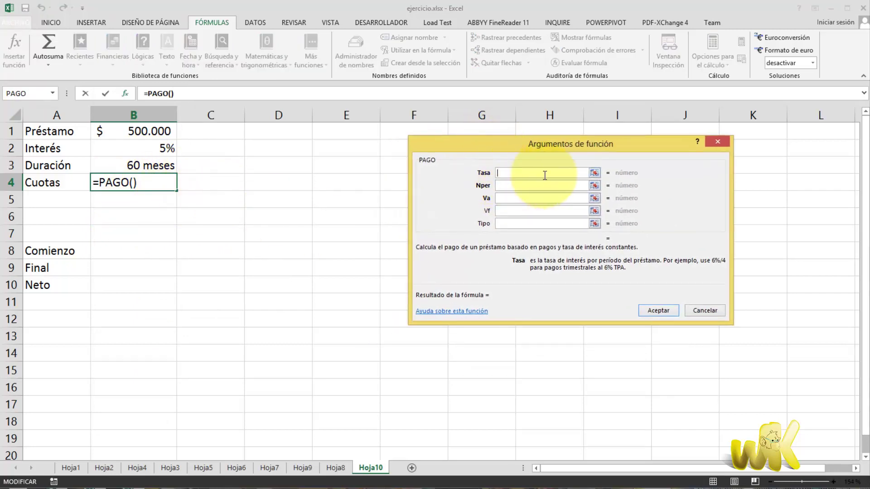
- Set PAGO's Tasa argument to the interest cell divided by twelve, B2/12
click(594, 175)
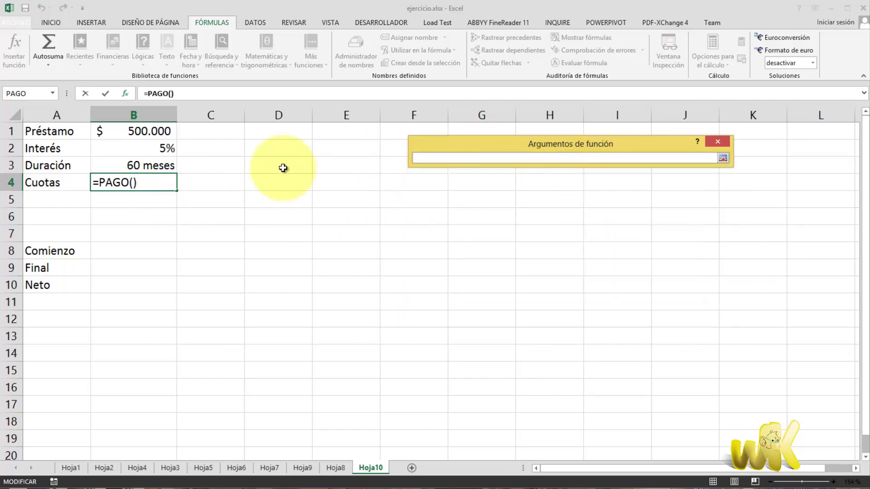
click(160, 149)
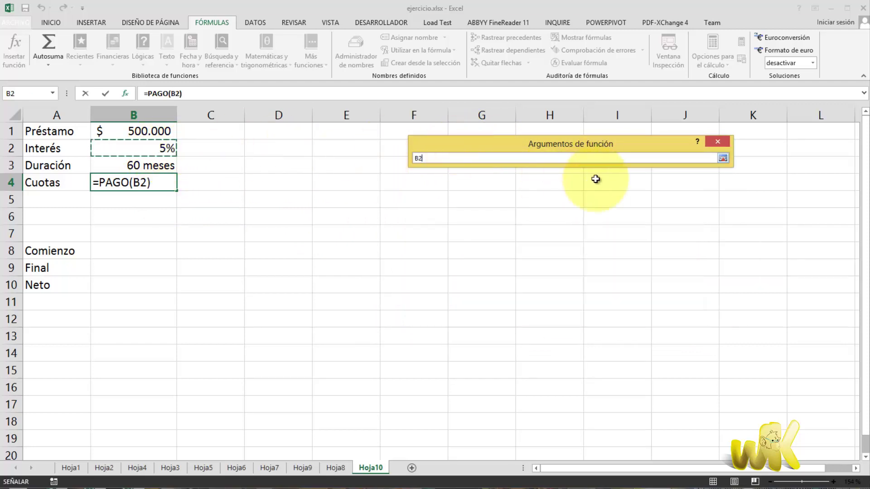
click(722, 159)
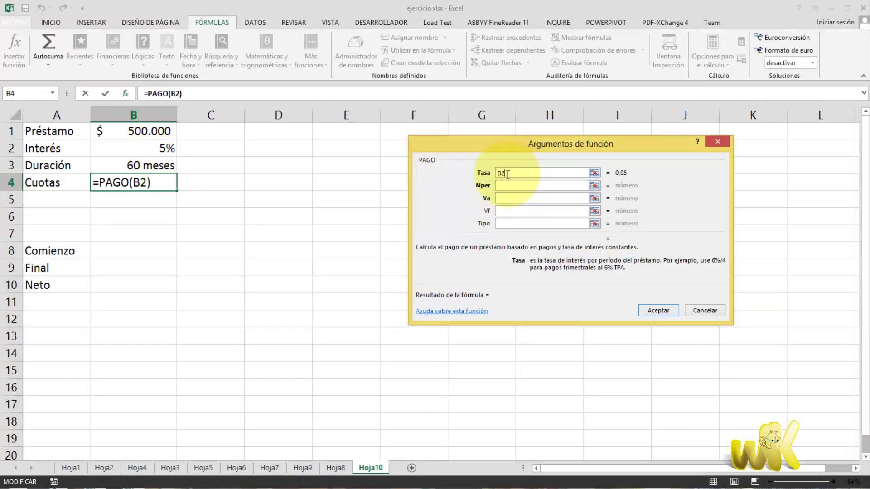
text(/1)
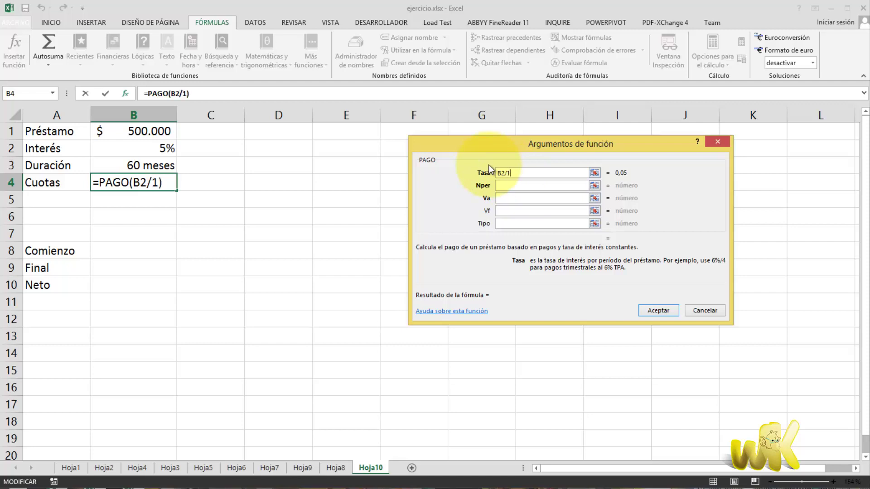
text(2)
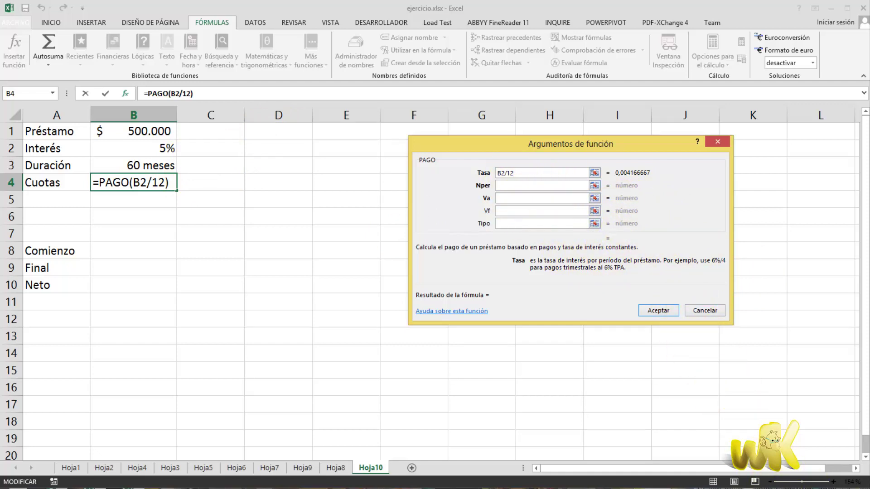
click(790, 488)
click(500, 148)
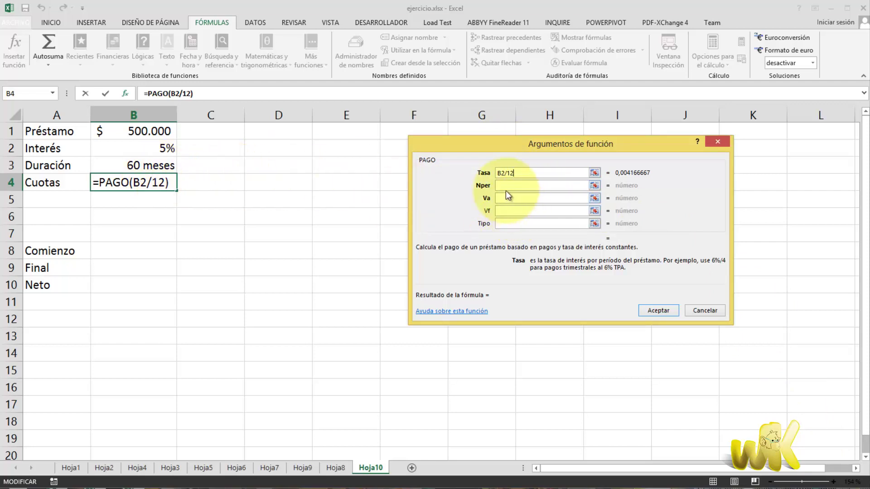
- Set PAGO's Nper argument to the Duración cell B3 and its Va argument to the Préstamo cell B1
click(508, 185)
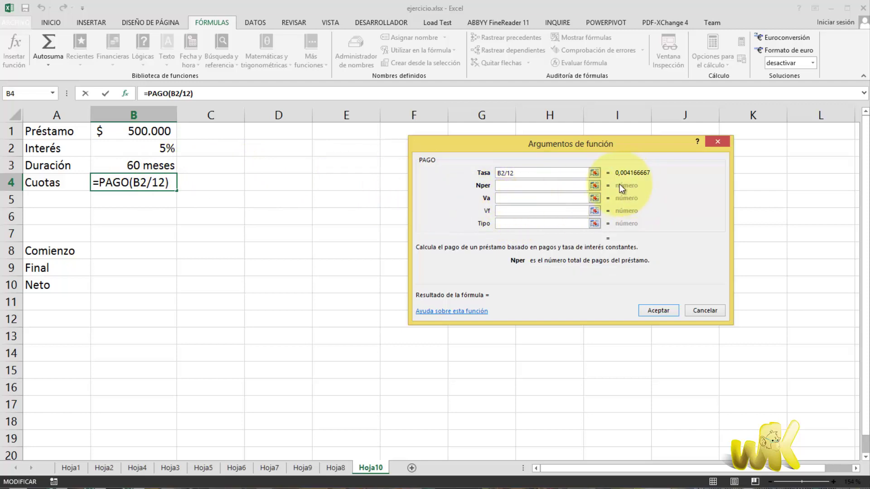
click(130, 172)
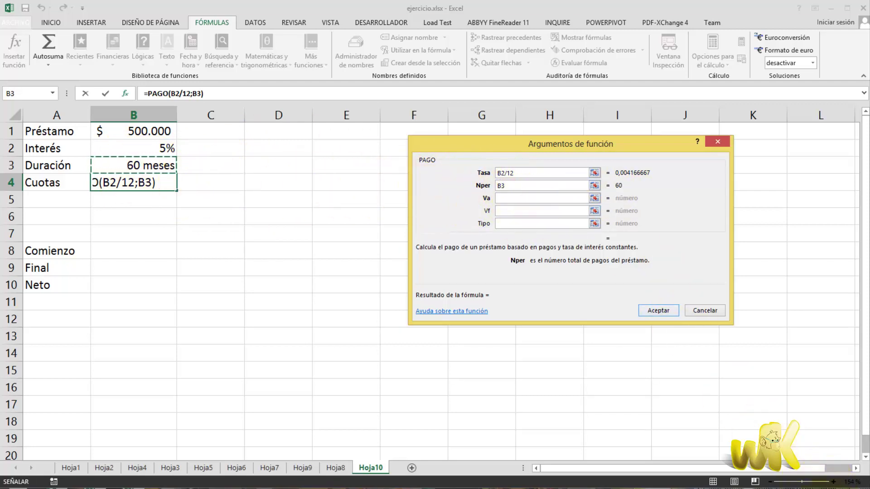
click(466, 140)
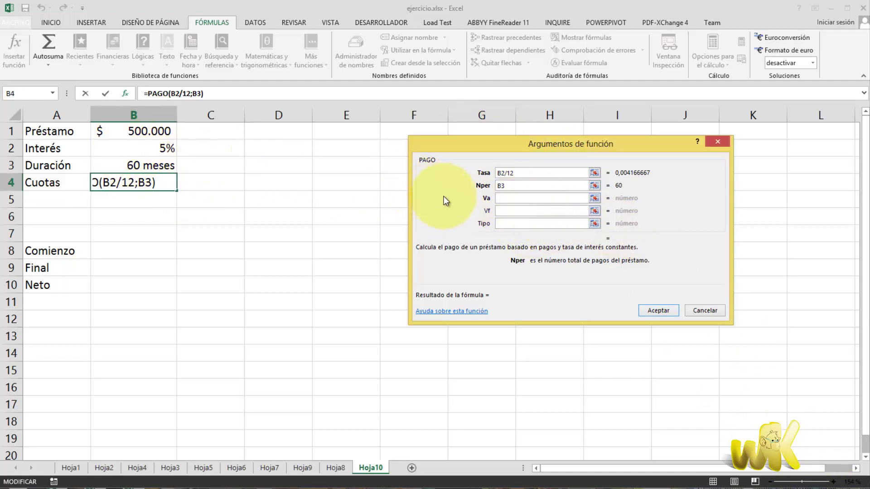
click(504, 198)
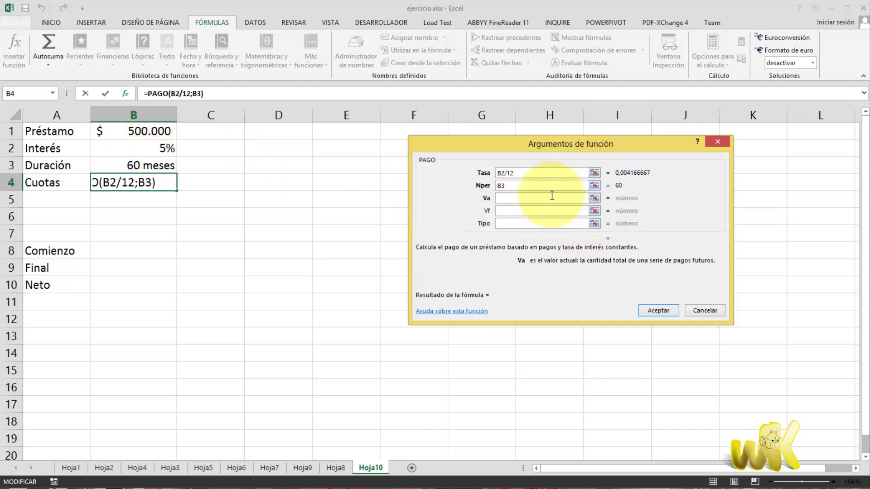
click(594, 198)
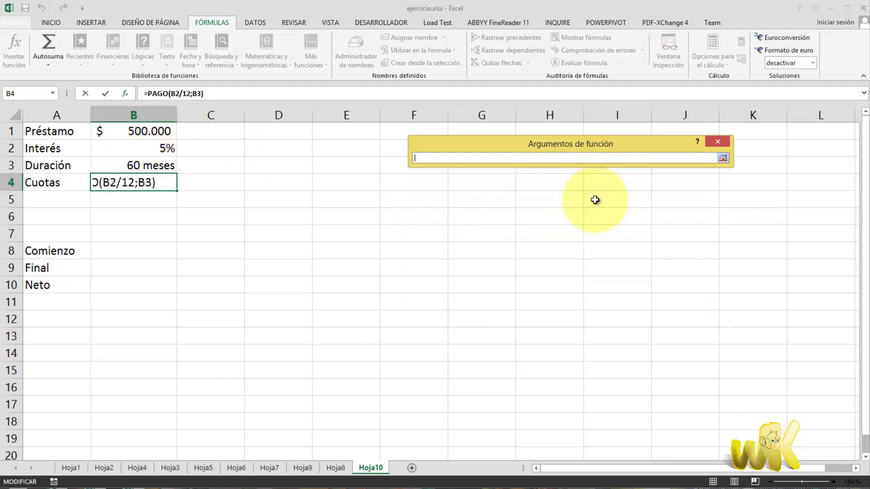
click(144, 135)
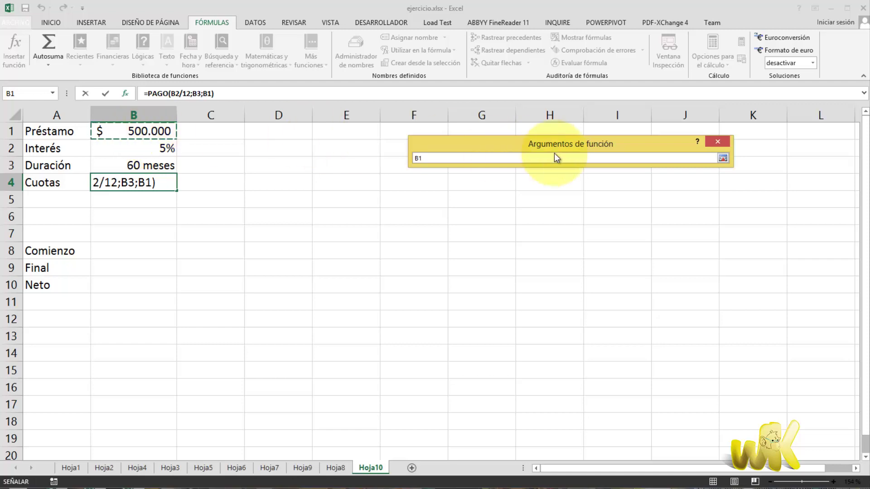
click(722, 158)
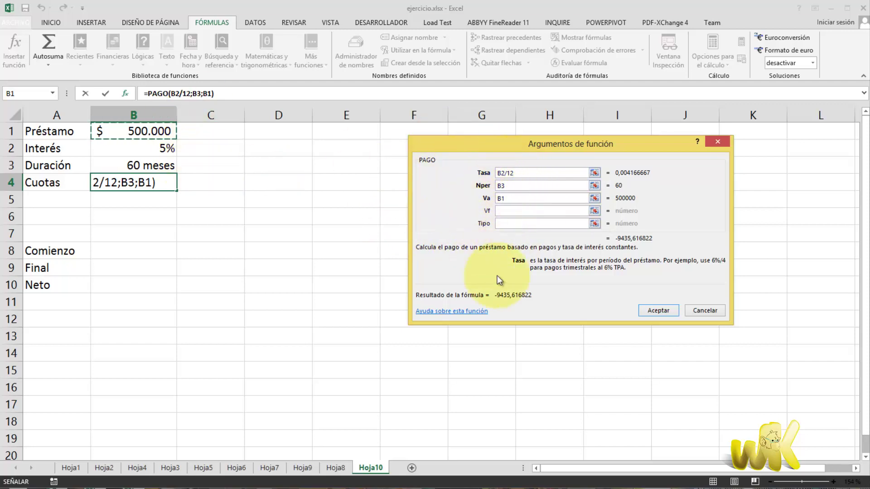
- Accept the PAGO function in the Cuotas cell B4, leaving its optional Vf and Tipo arguments empty
click(516, 224)
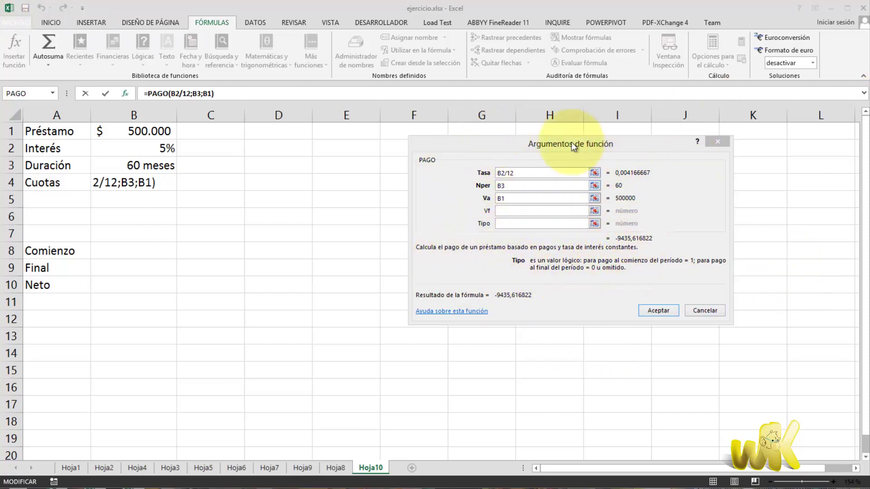
click(490, 163)
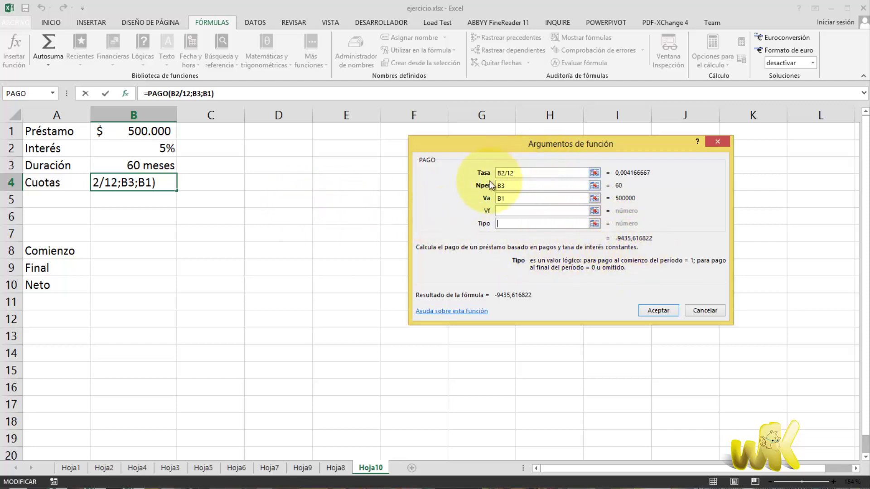
click(661, 311)
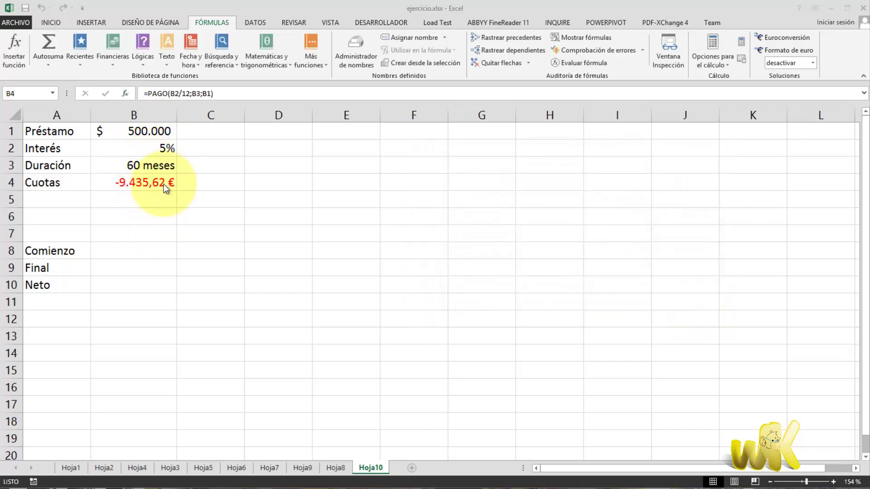
- Apply the € Español (España) accounting format to the Cuotas value in B4
click(164, 184)
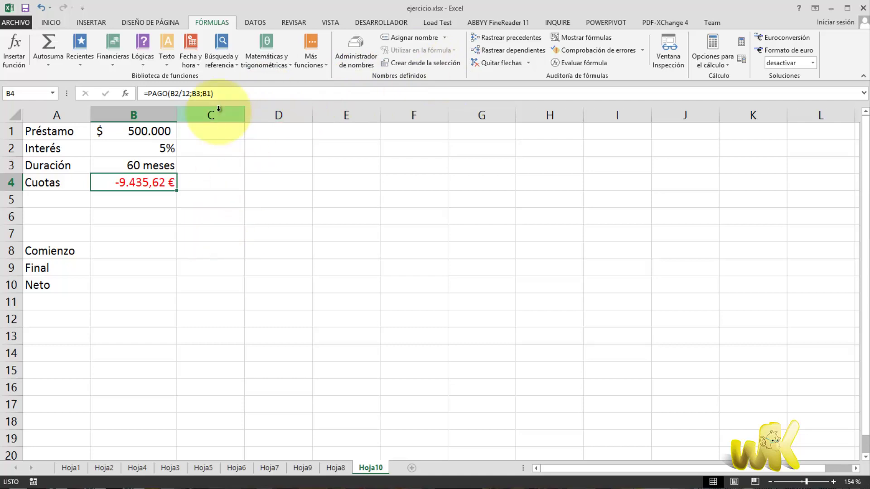
click(51, 22)
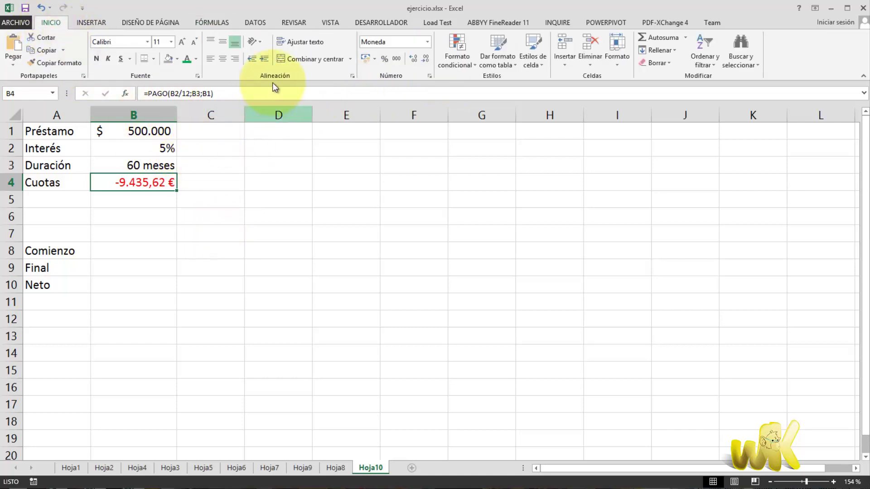
click(375, 59)
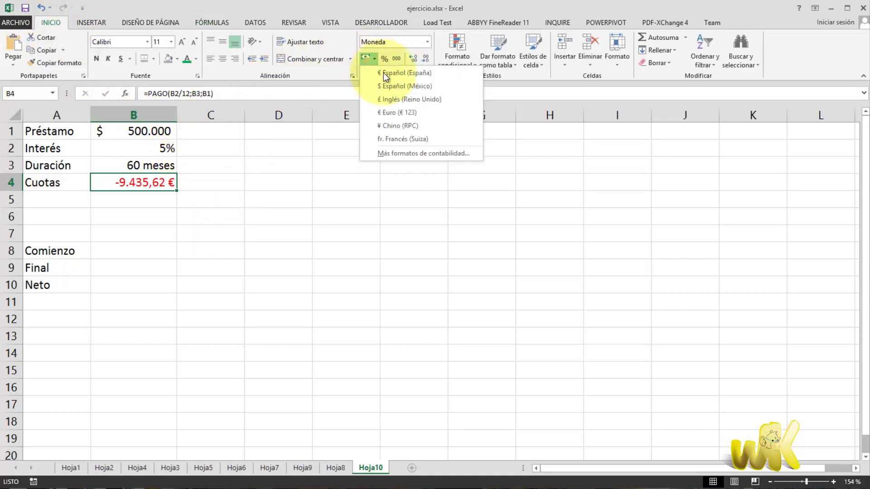
click(390, 73)
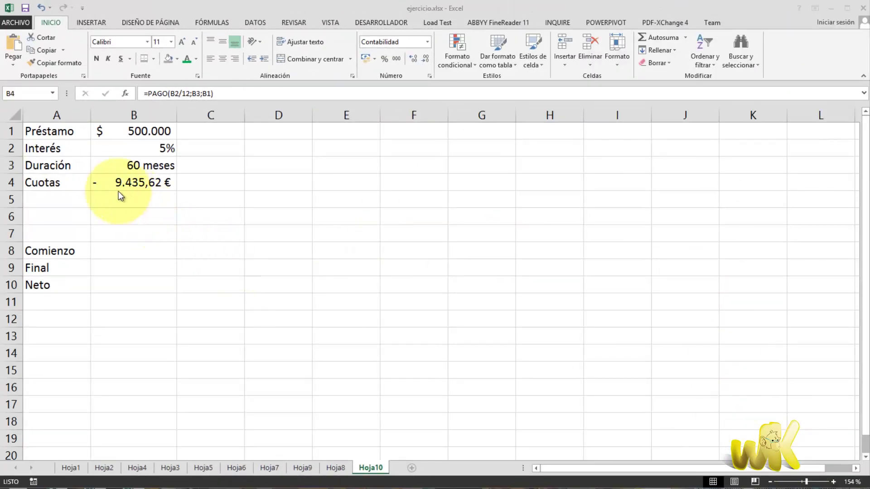
click(114, 186)
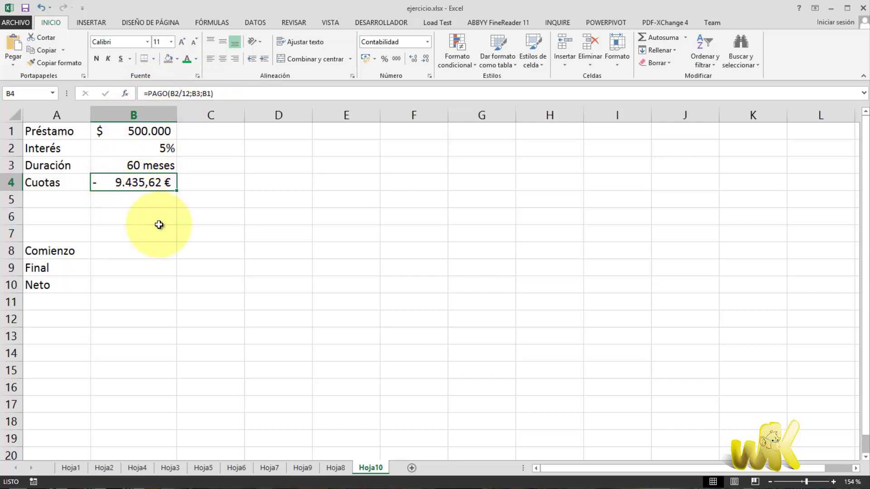
click(150, 93)
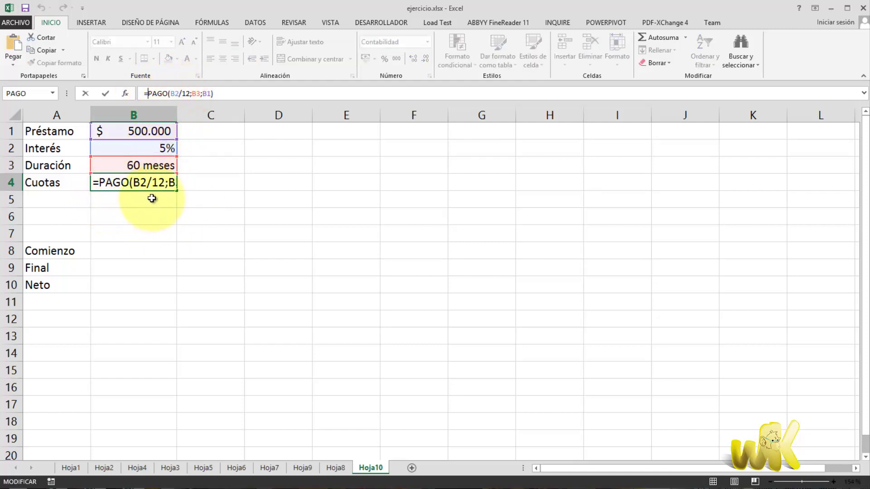
key(ctrl+Return)
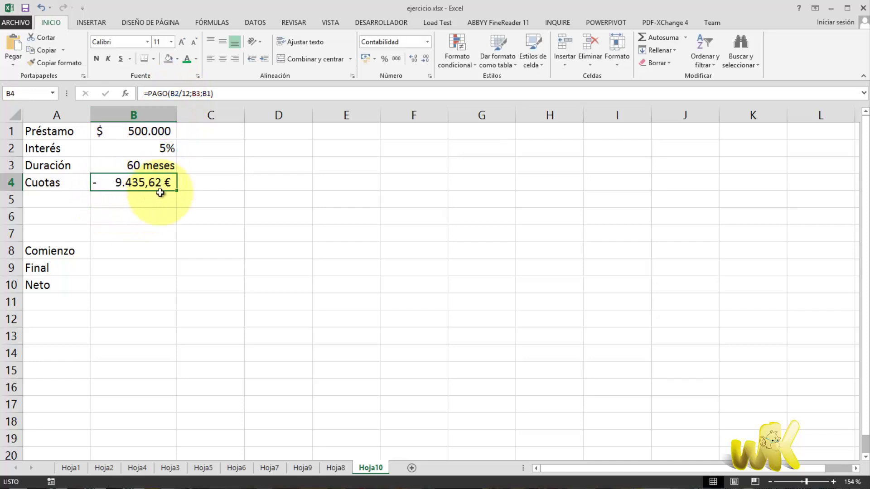
- Wrap the Cuotas formula in B4 in the ABS function, making it =ABS(PAGO(B2/12;B3;B1))
double_click(117, 183)
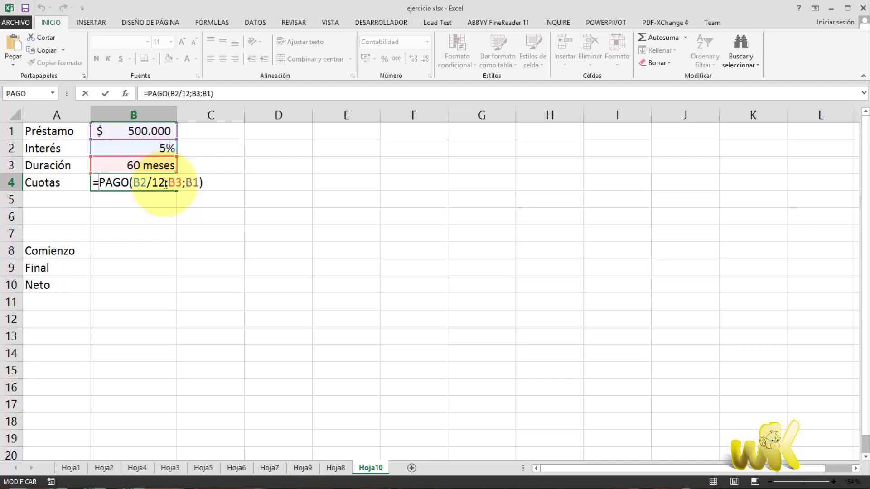
text(abs)
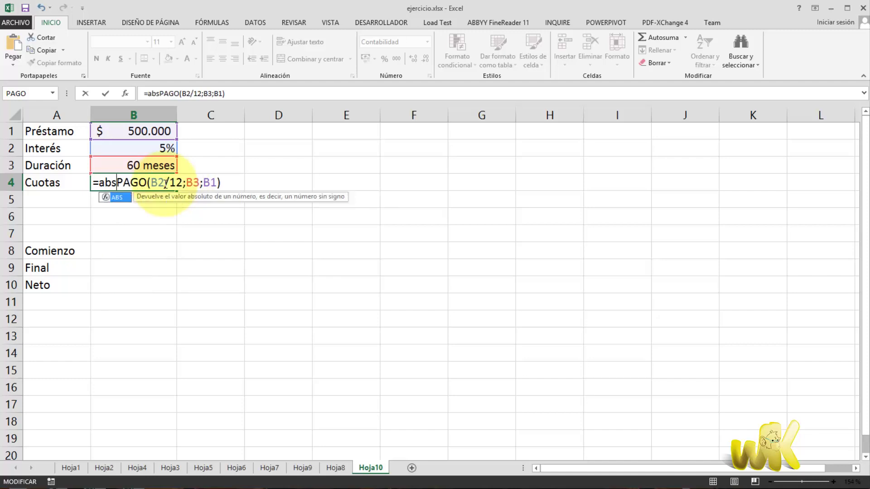
text(()
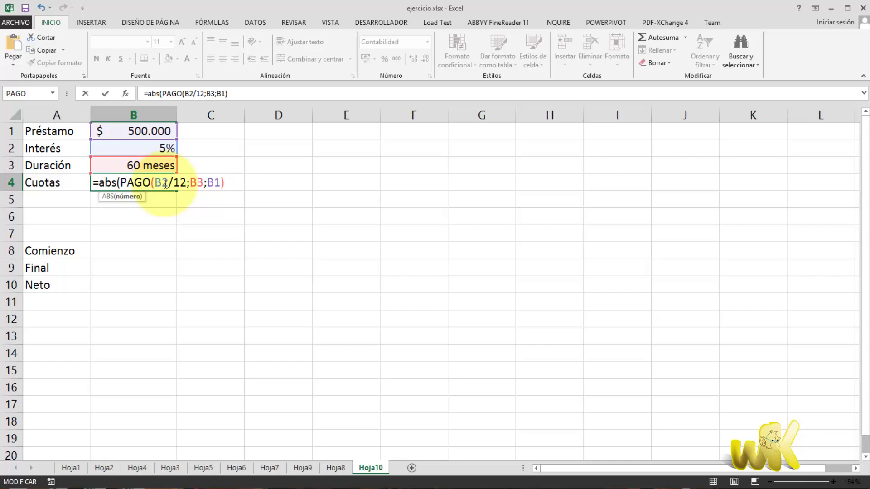
key(Right)
key(Right)
key(Right)
key(Right)
key(End)
text())
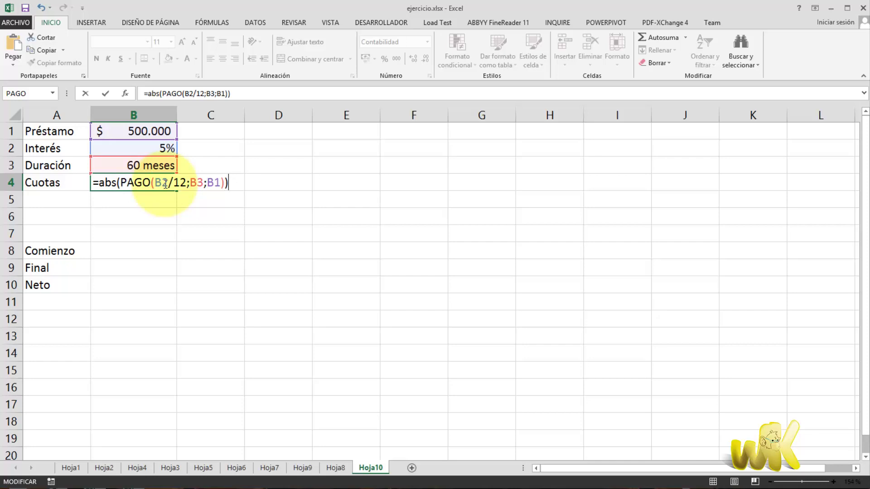
key(Return)
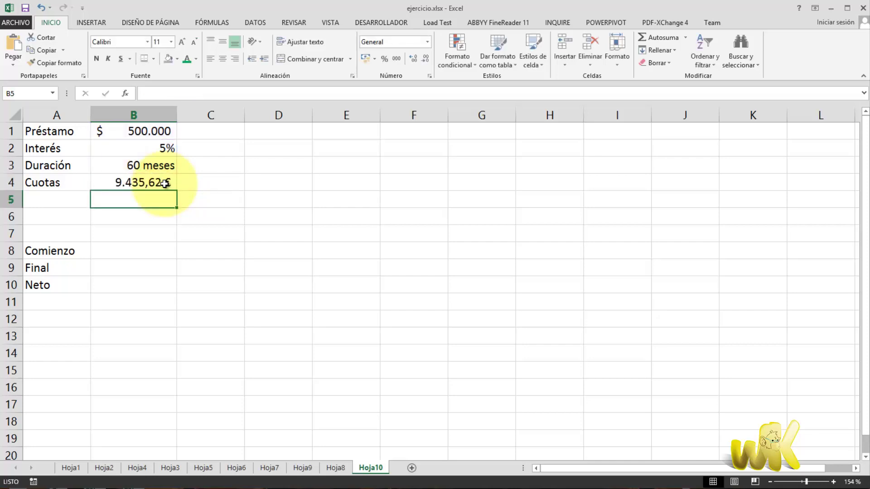
- Apply the $ Español (México) accounting format to the Cuotas value in B4
click(164, 184)
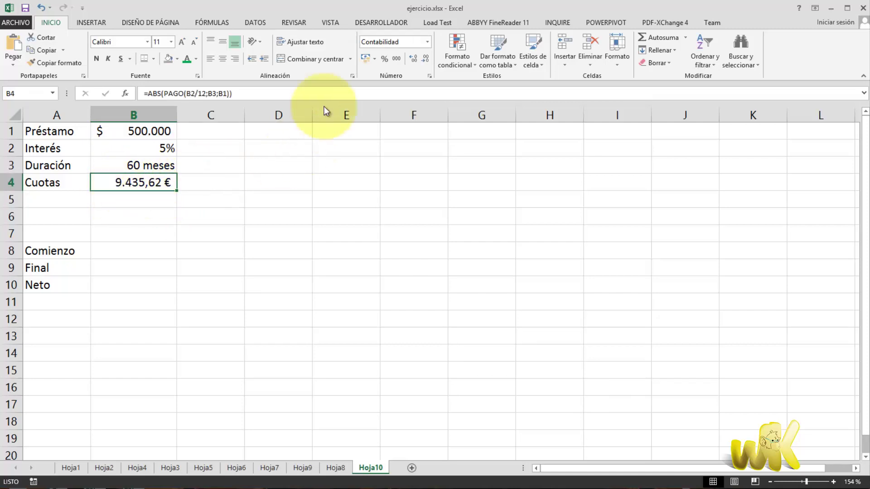
click(376, 59)
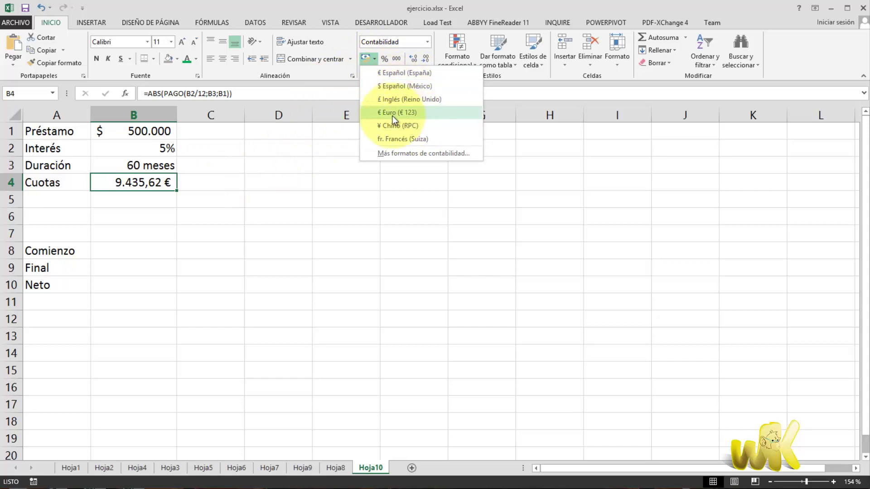
click(396, 86)
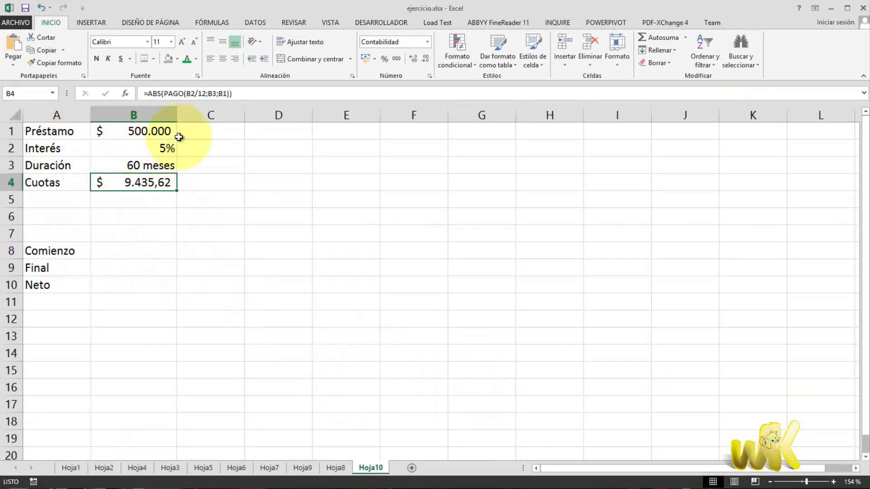
- Enter 12-07-2013 as the Comienzo date in B8 and 19-12-2013 as the Final date in B9
click(143, 249)
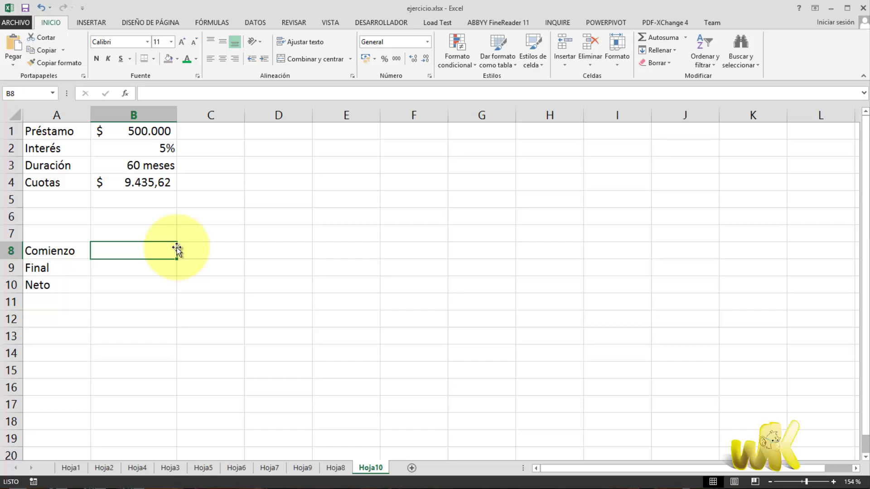
text(12)
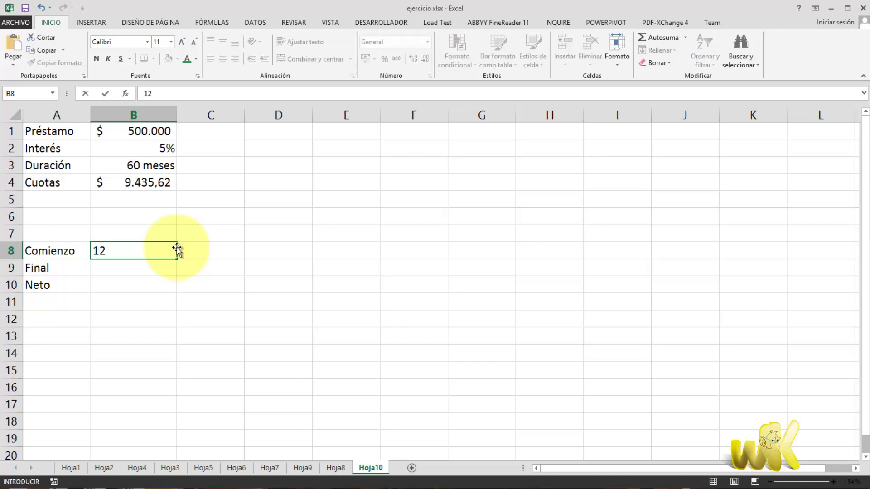
text(-07-2013)
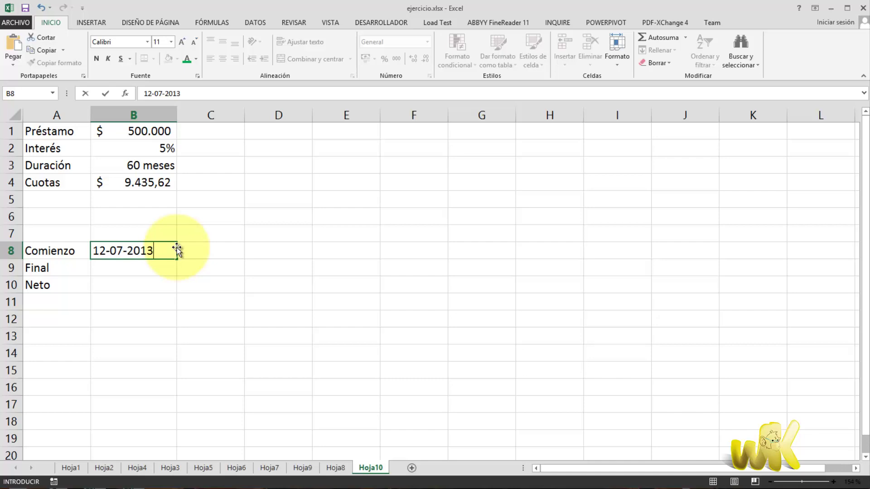
key(Return)
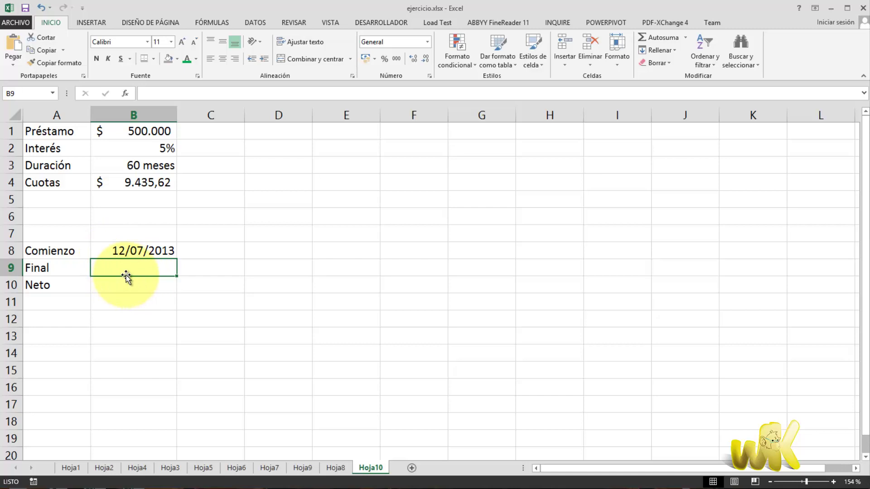
text(19)
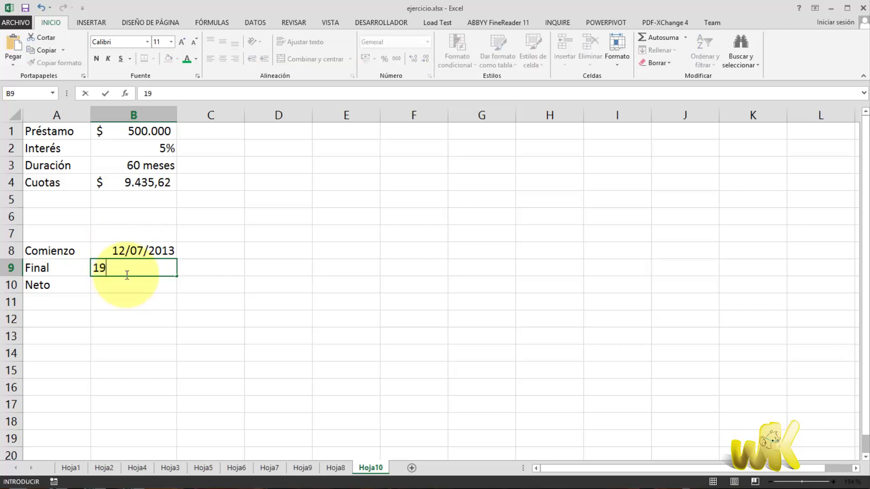
text(-12-2013)
key(Return)
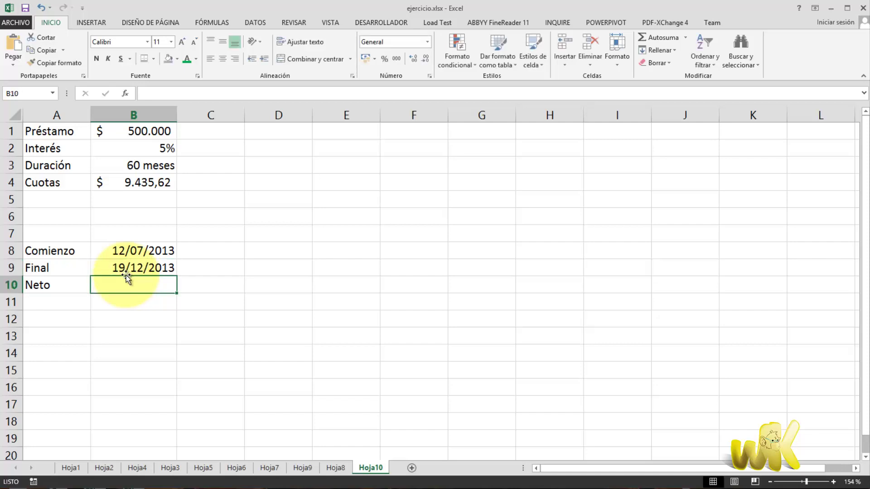
- Change the Neto label in A10 to Dias Laborales and widen column A to fit it
click(750, 488)
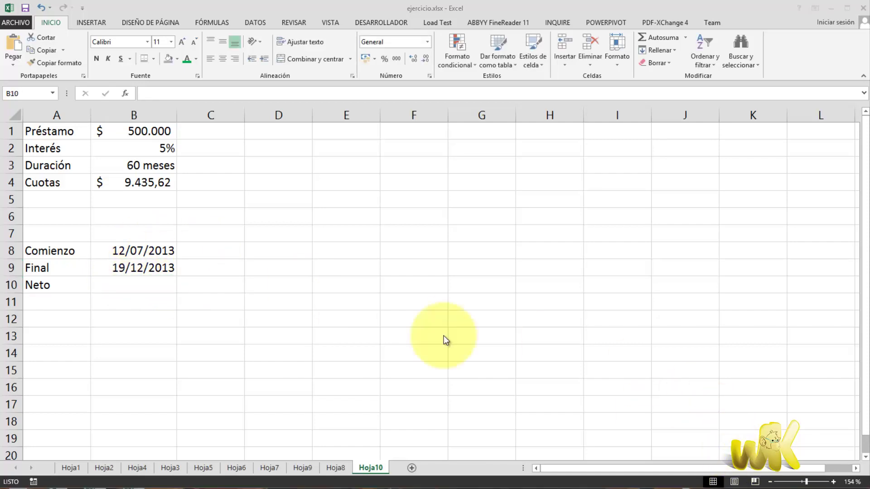
click(51, 287)
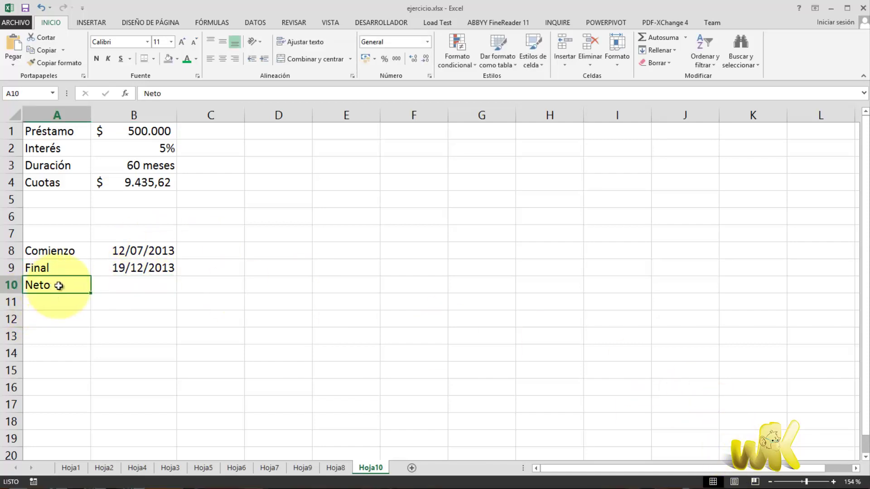
double_click(59, 287)
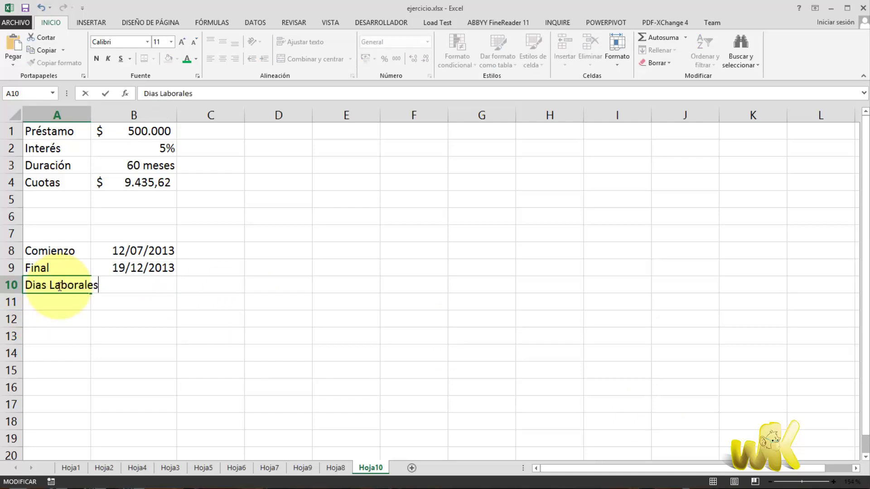
key(Return)
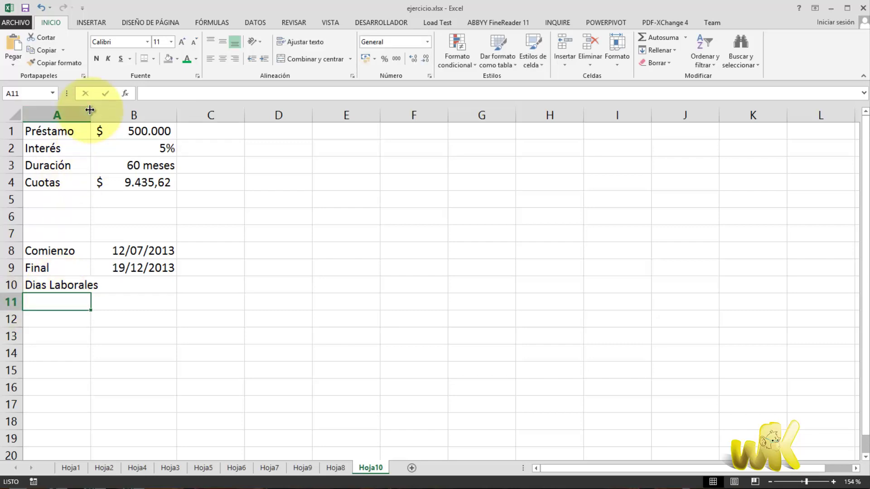
drag(90, 115, 105, 115)
click(155, 284)
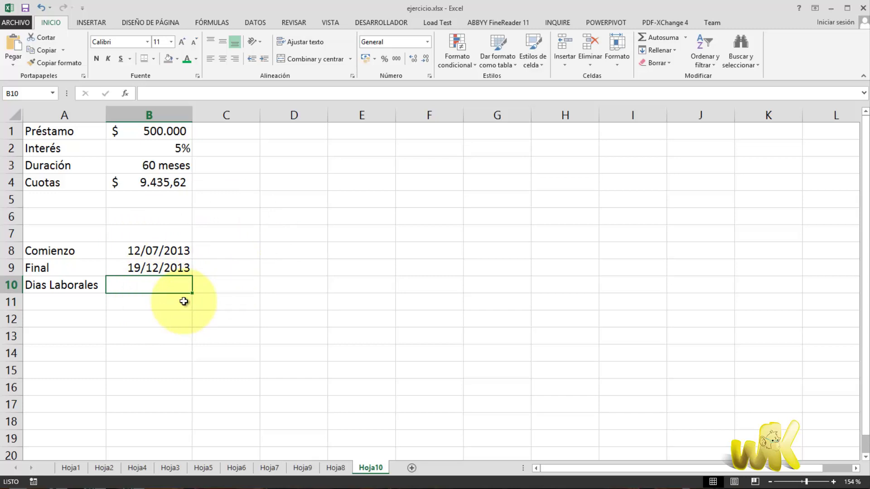
click(180, 270)
click(173, 252)
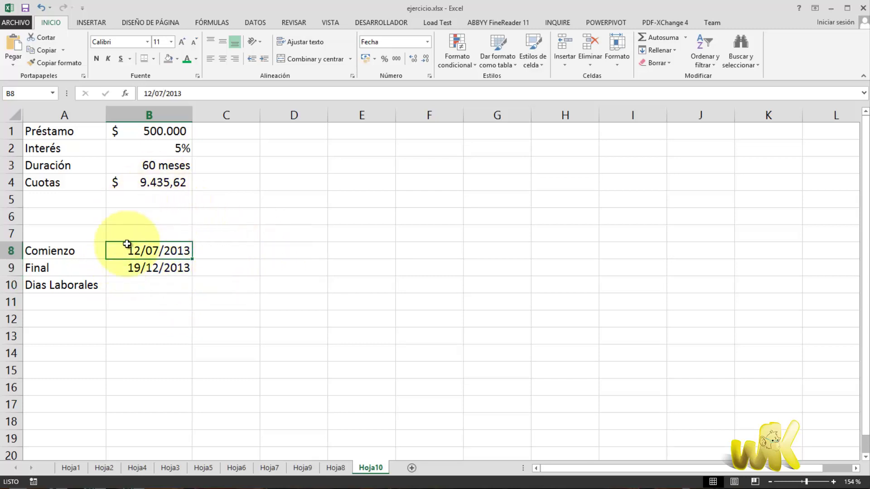
click(162, 289)
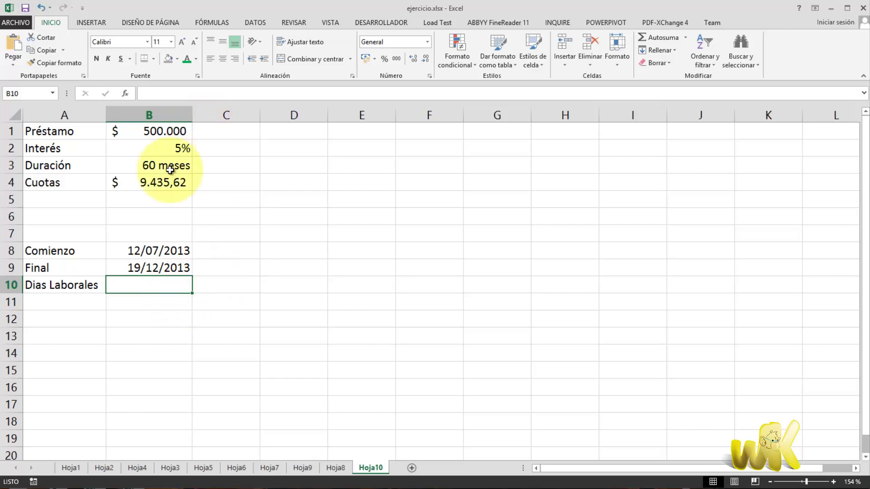
click(216, 23)
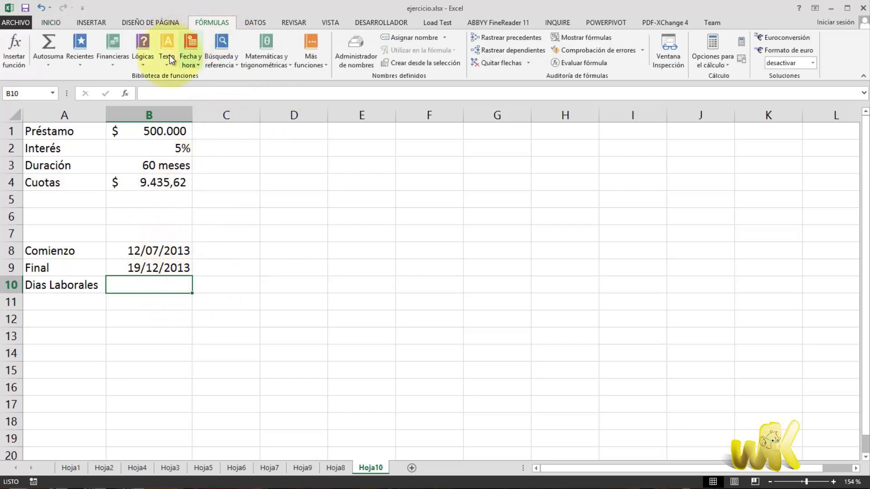
click(194, 65)
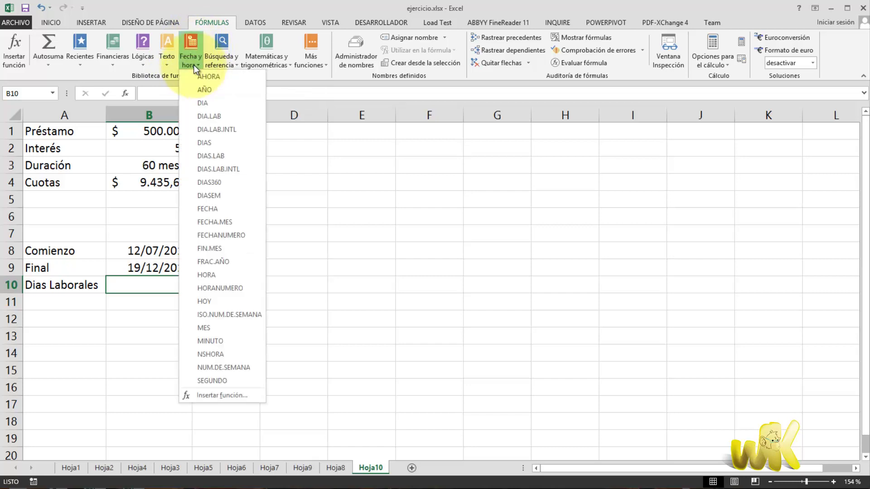
click(221, 116)
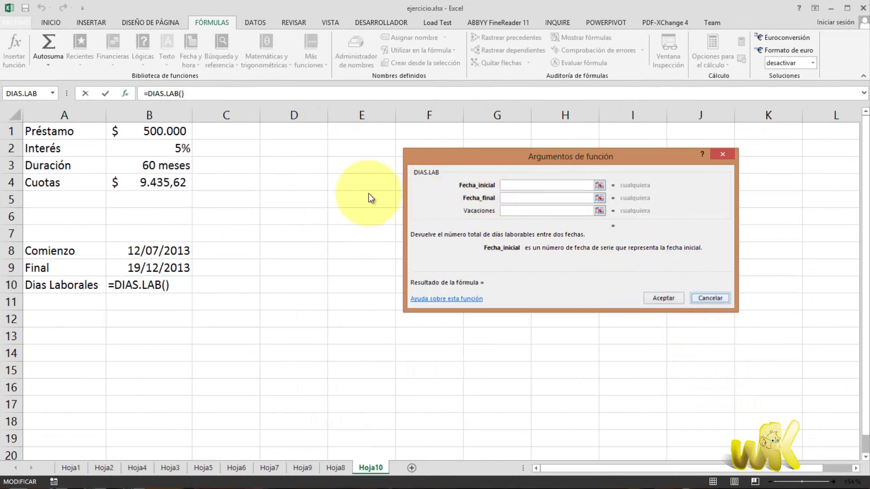
key(Escape)
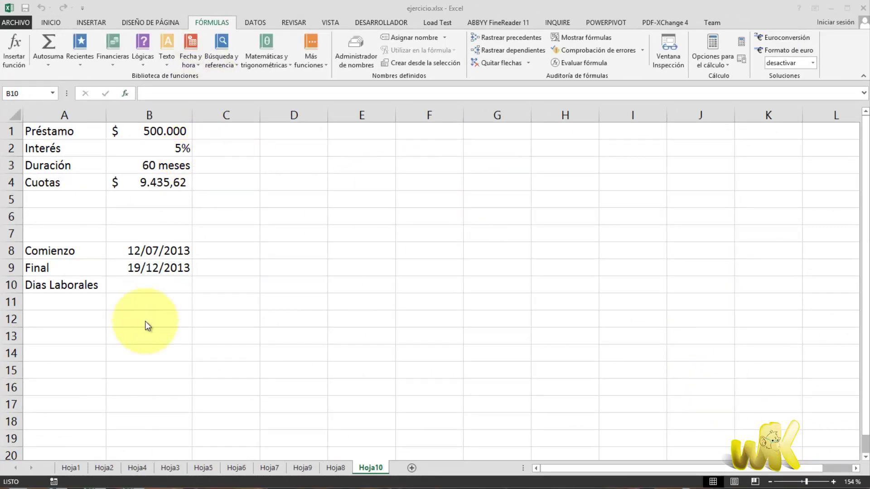
- Calculate the Dias Laborales in B10 with the DIAS.LAB function, using B8 as Fecha_inicial and B9 as Fecha_final
click(161, 284)
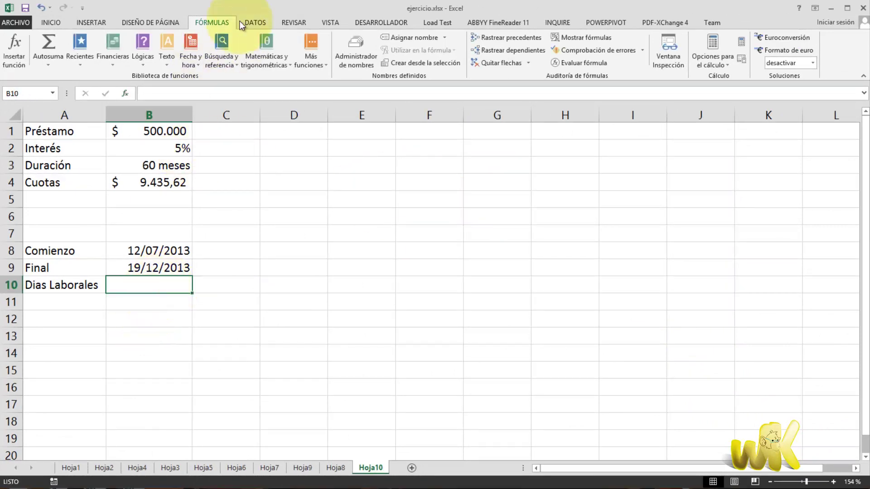
click(191, 62)
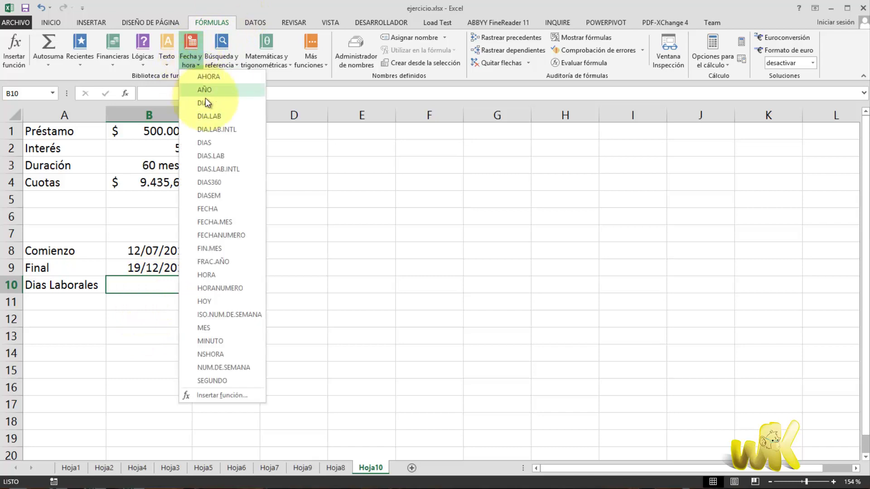
click(218, 156)
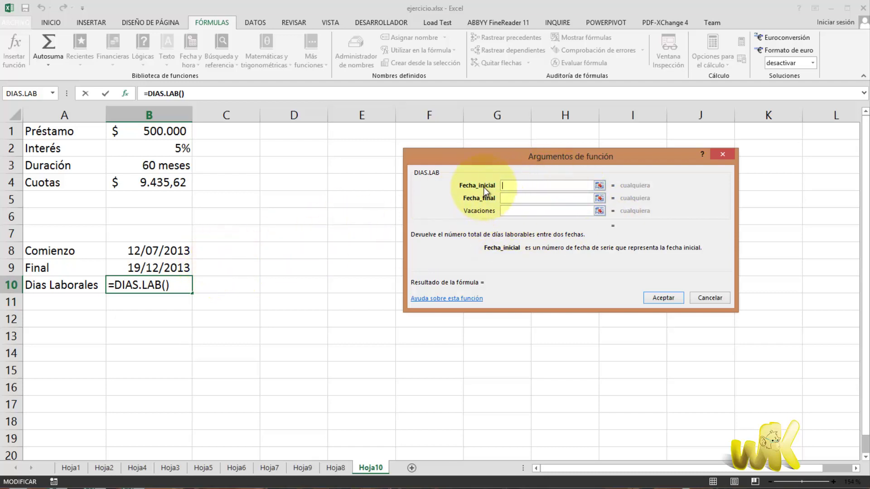
click(157, 252)
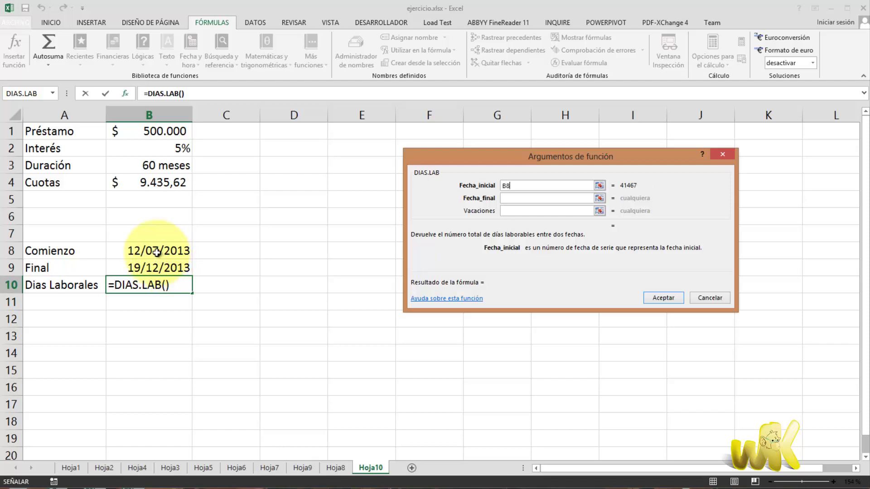
click(520, 198)
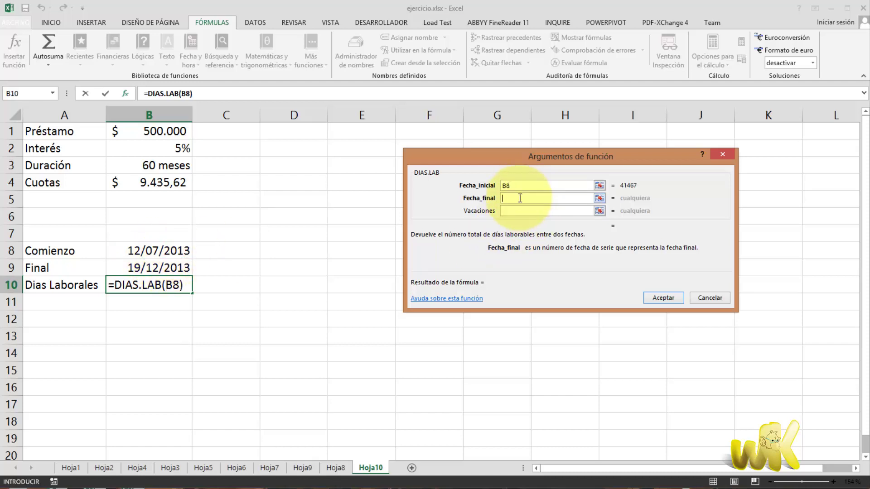
click(168, 270)
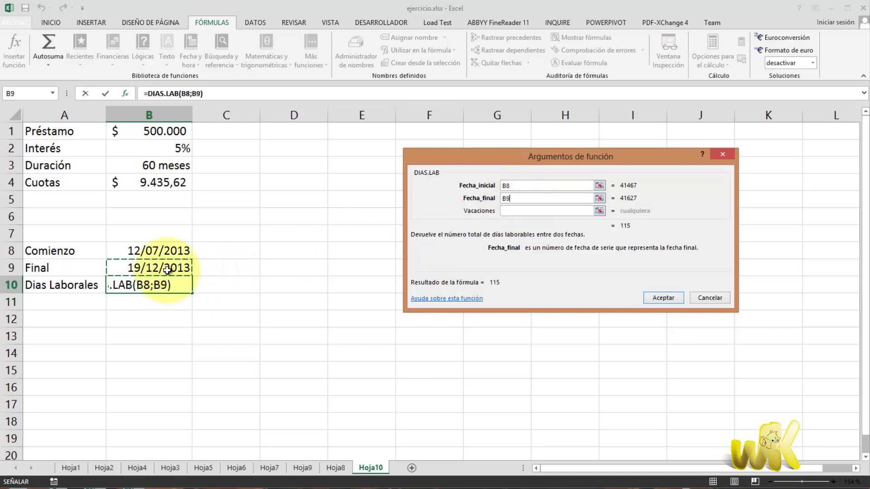
click(524, 200)
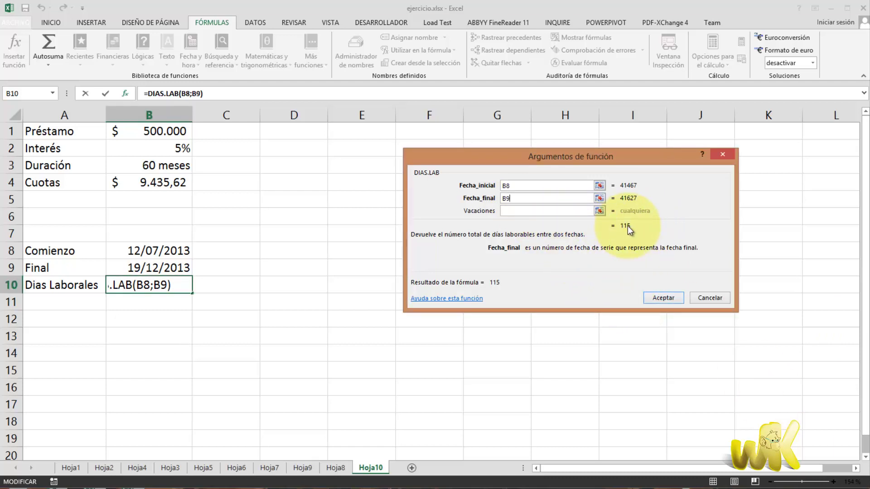
click(663, 299)
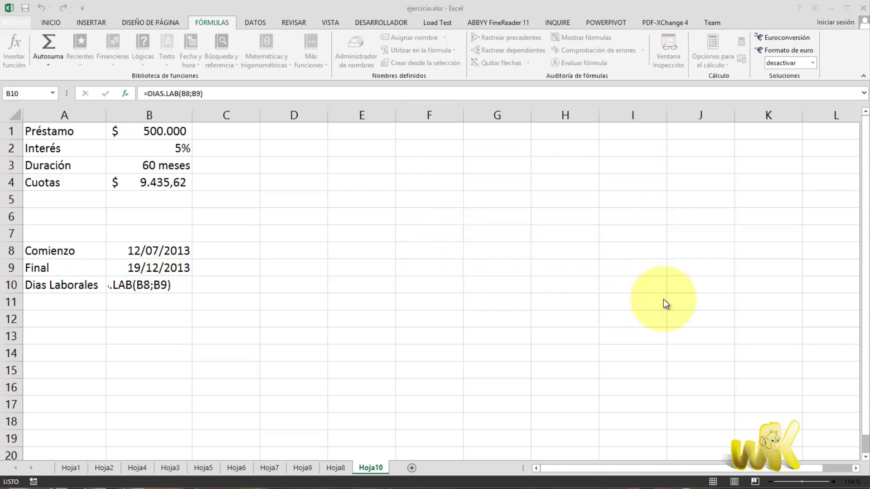
click(179, 285)
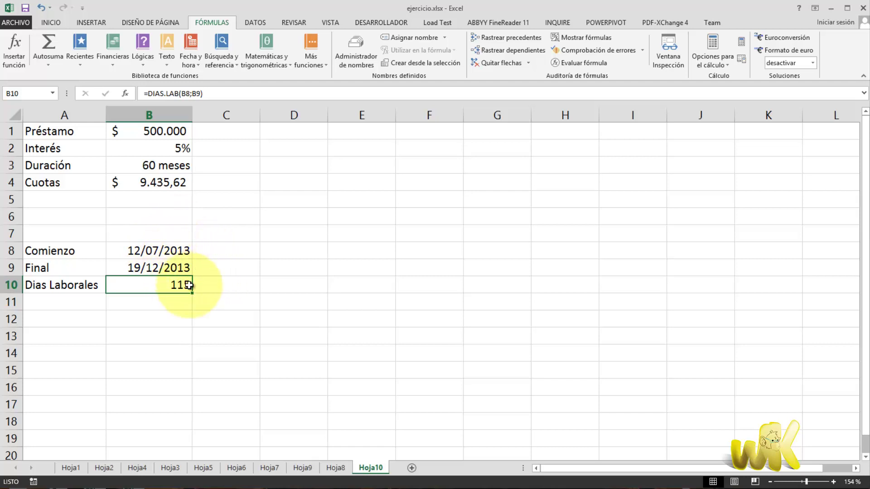
- Enter the formula =B9-B8 in C10 to get the total days between the Comienzo and Final dates
click(230, 282)
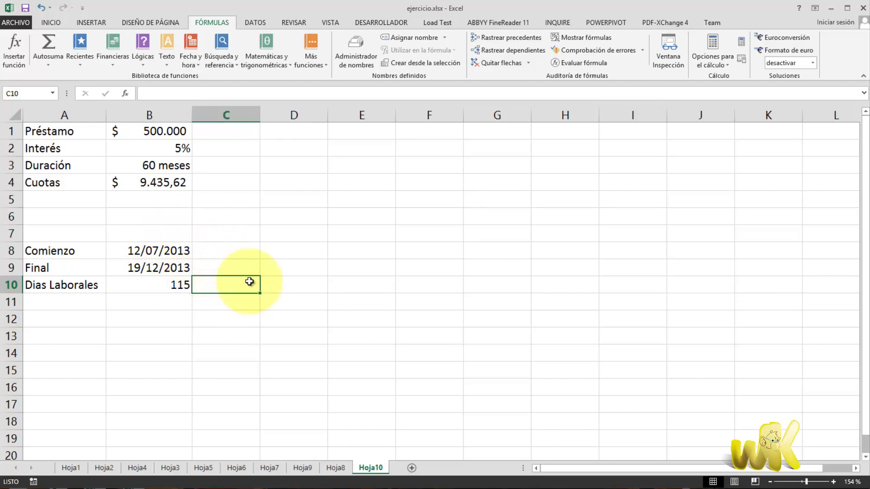
text(+)
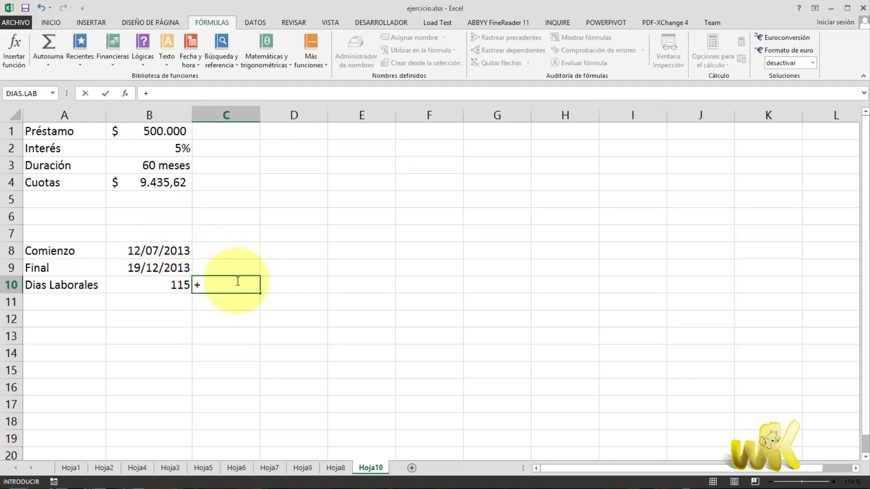
click(178, 266)
text(-)
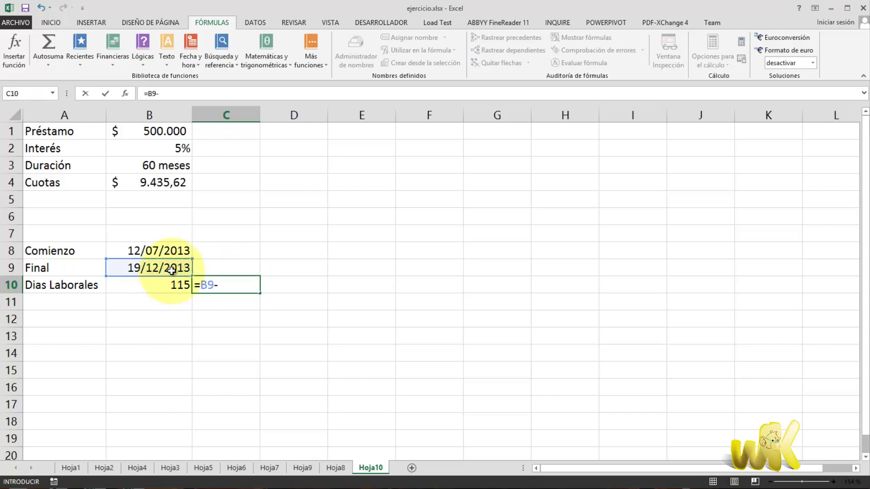
click(169, 251)
key(Return)
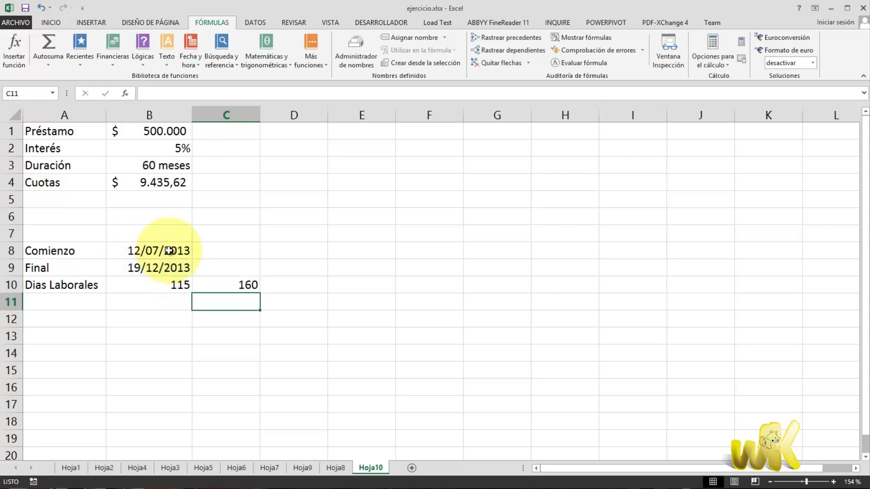
- Compare the total days in C10 with the working days in B10 and clear C10
click(269, 288)
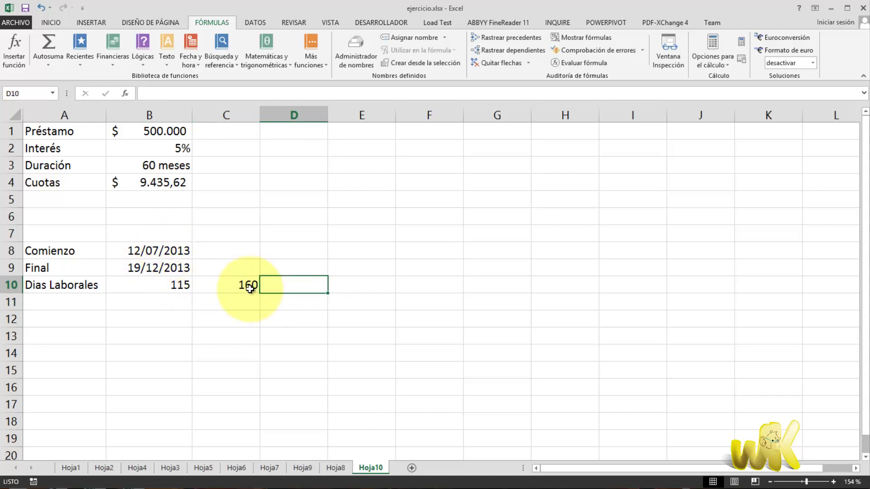
click(250, 288)
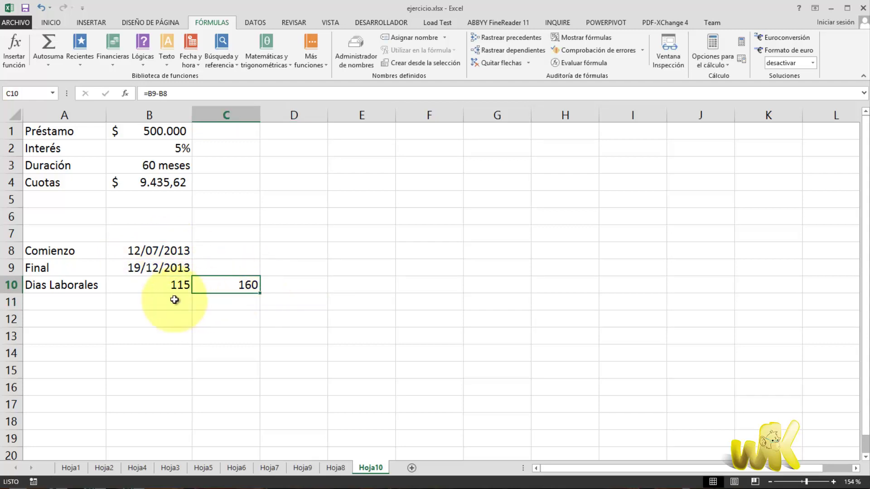
click(177, 285)
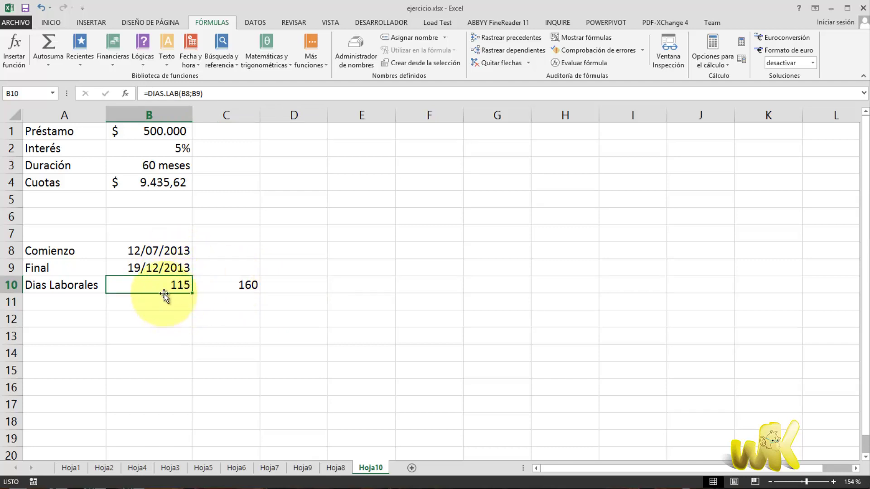
click(209, 288)
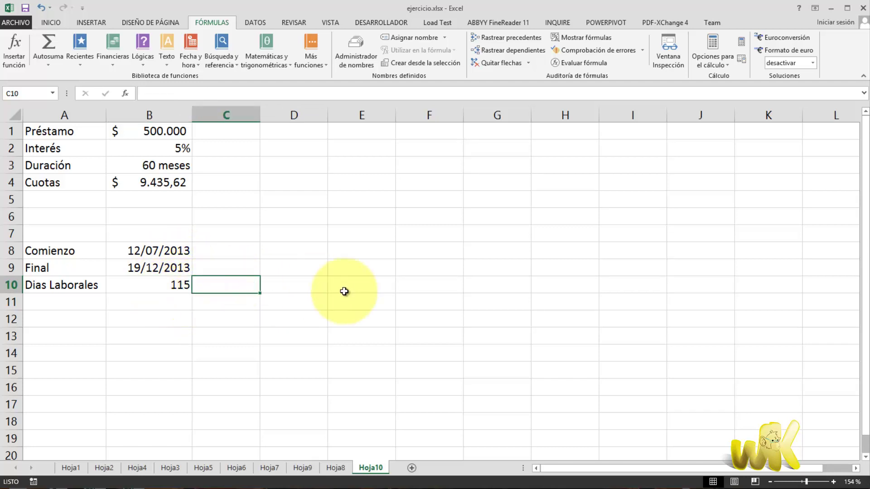
- Apply the custom number format 0 "dias" to the Dias Laborales result in B10
click(174, 285)
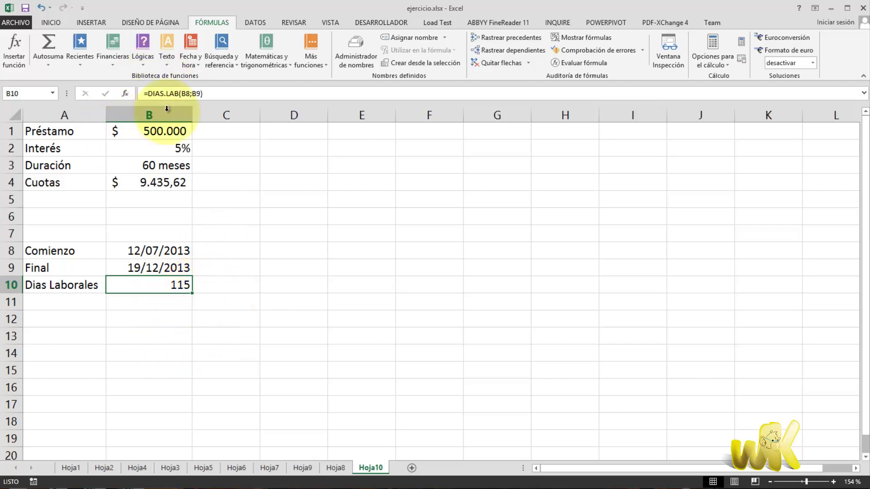
click(56, 20)
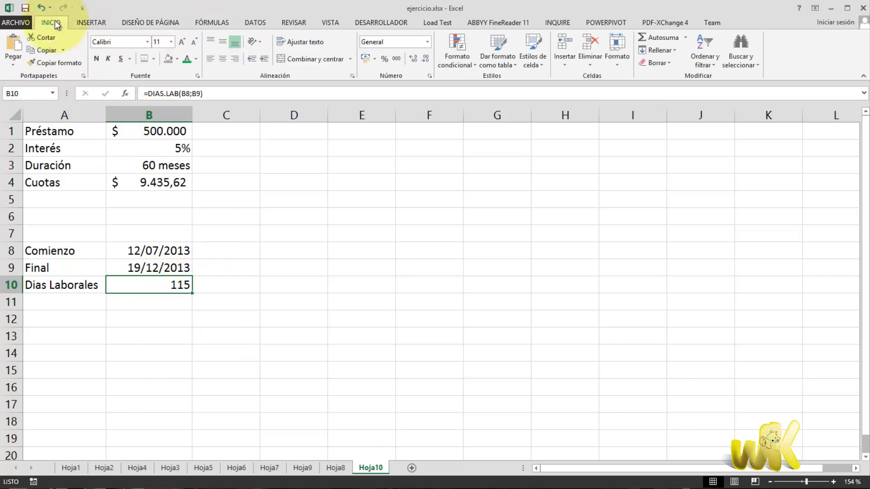
click(426, 42)
click(427, 42)
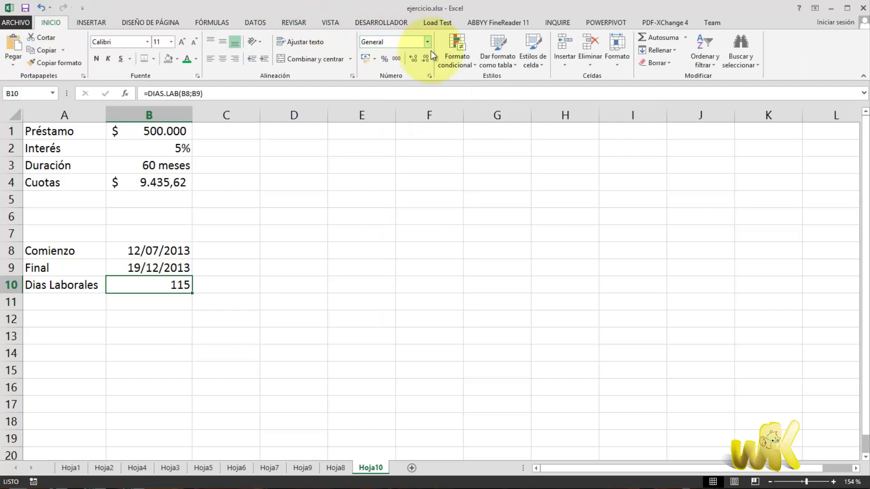
click(429, 76)
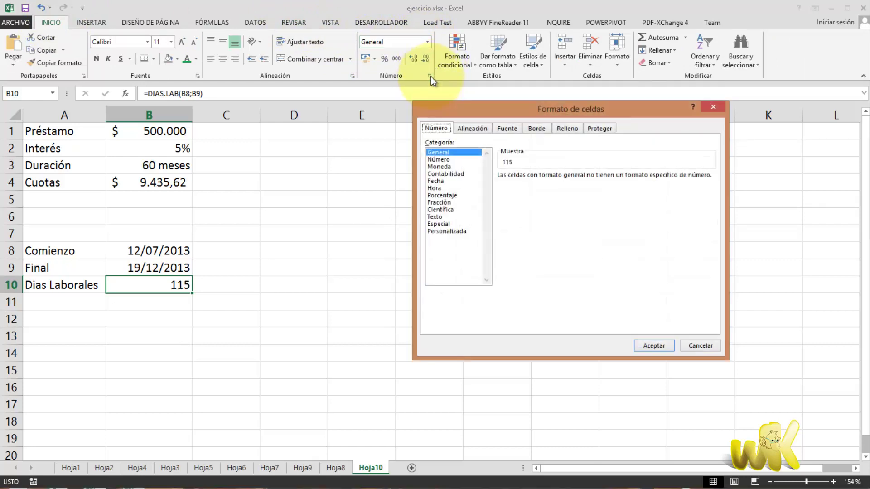
click(447, 232)
click(502, 203)
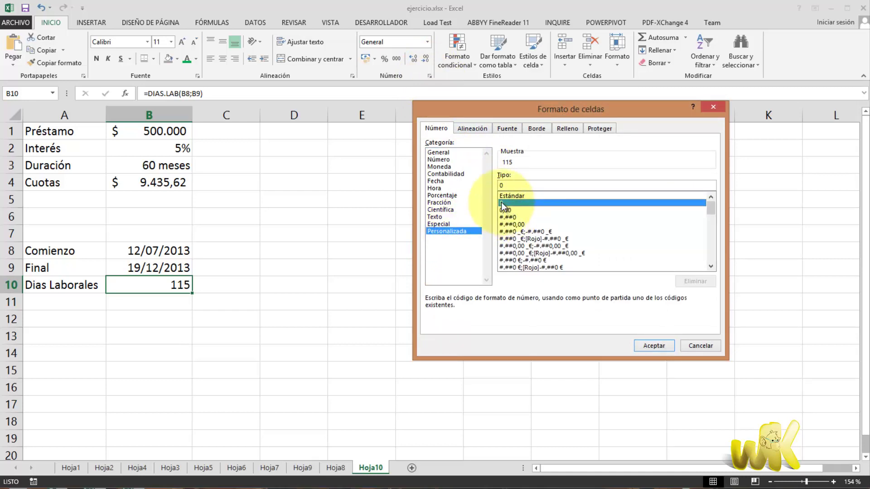
click(509, 185)
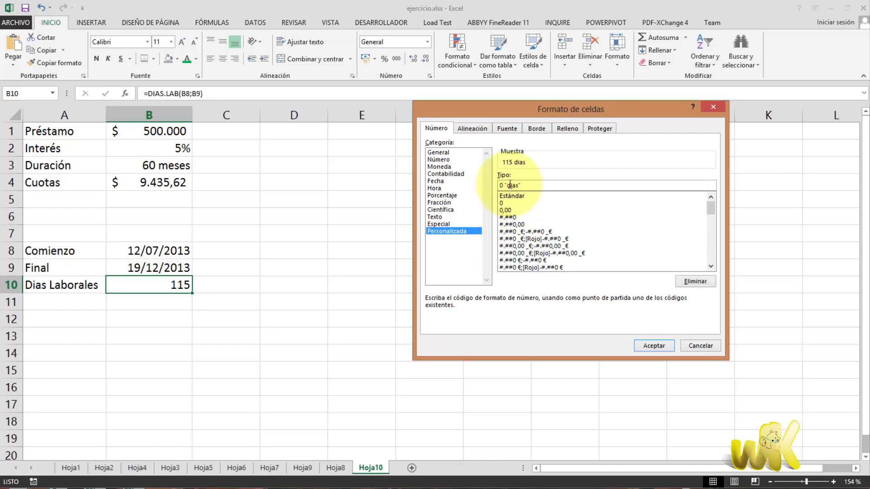
click(654, 346)
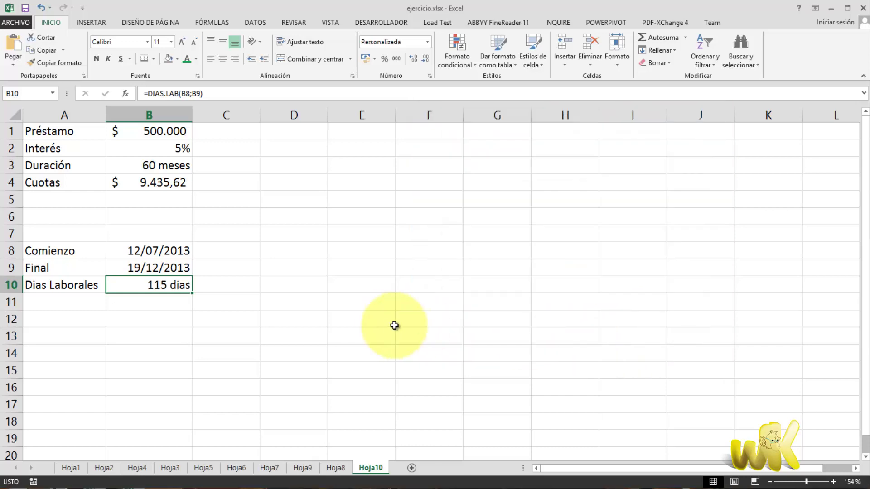
click(394, 325)
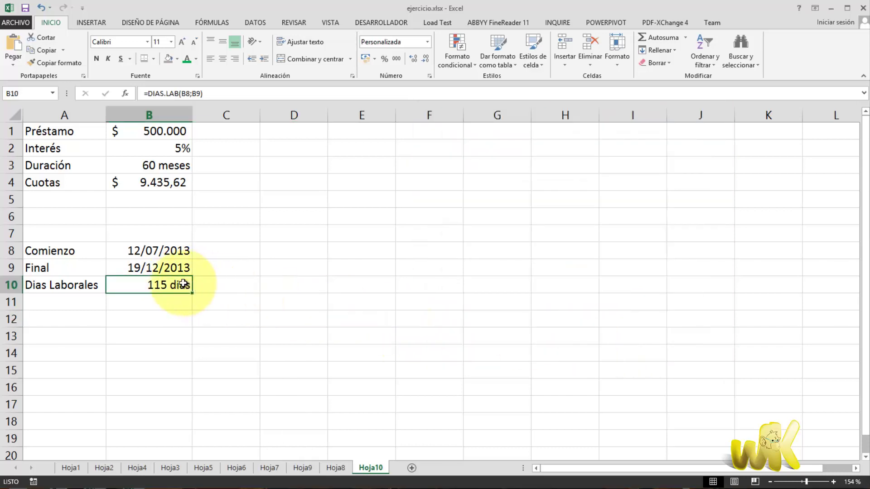